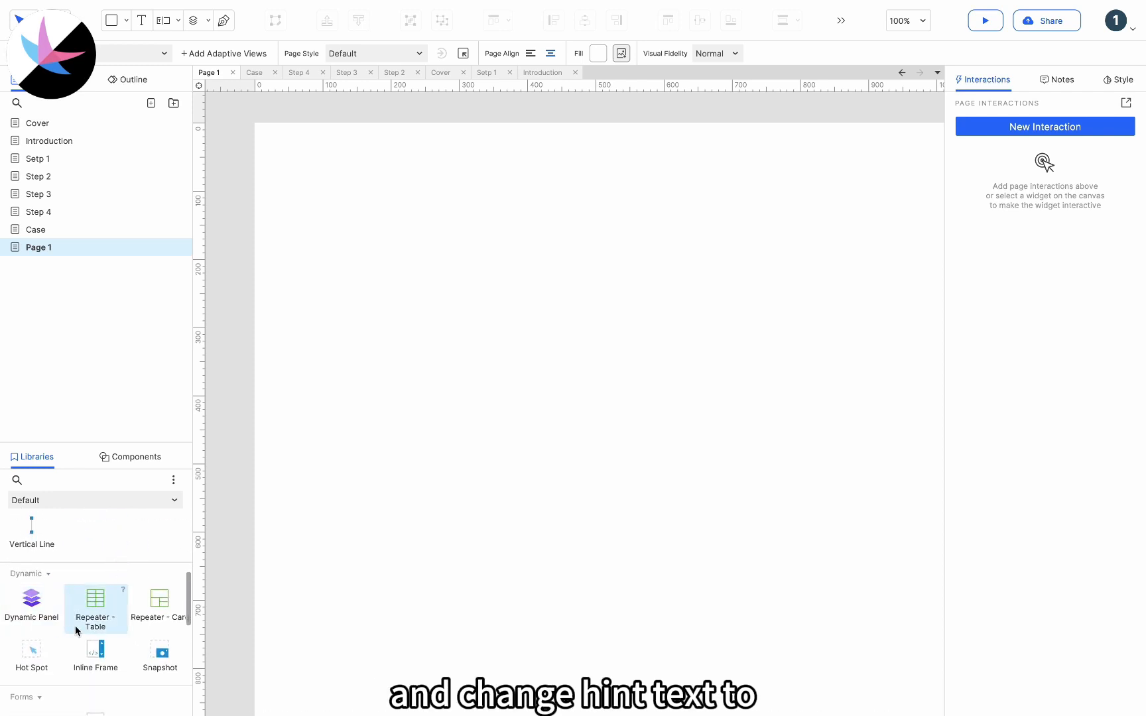
- Place a text field on the blank Page 1 and set its hint text to "Verification code"
scroll(95, 623, down, 1)
drag(40, 673, 395, 298)
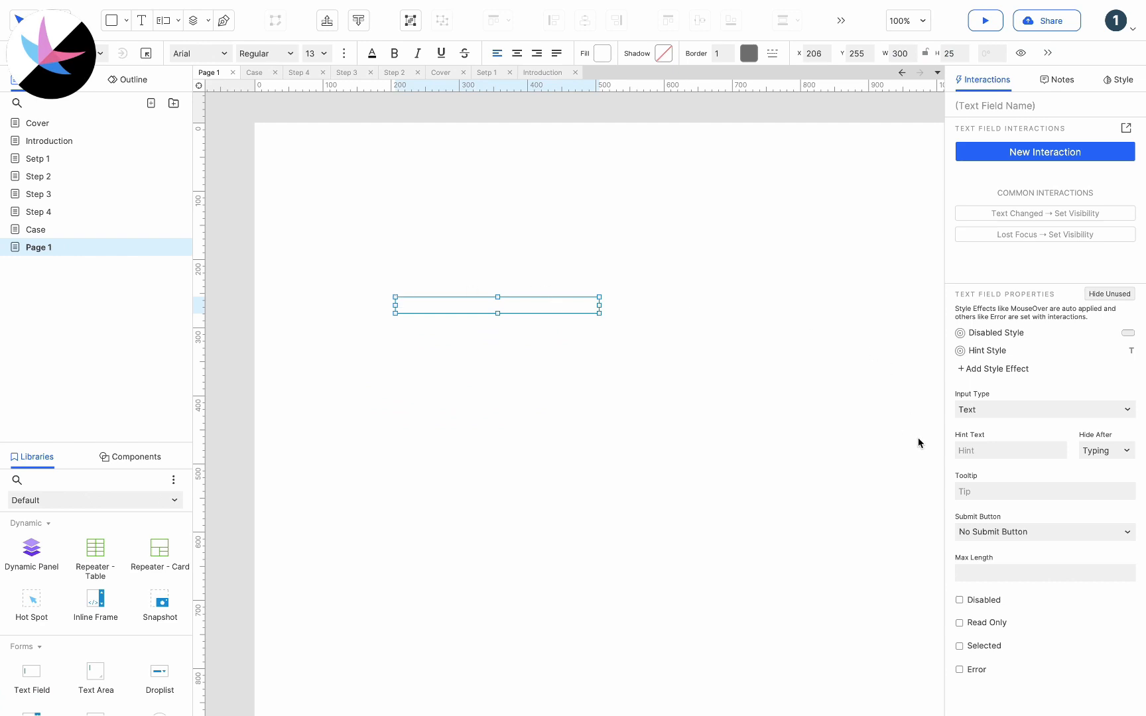
click(976, 451)
text(V)
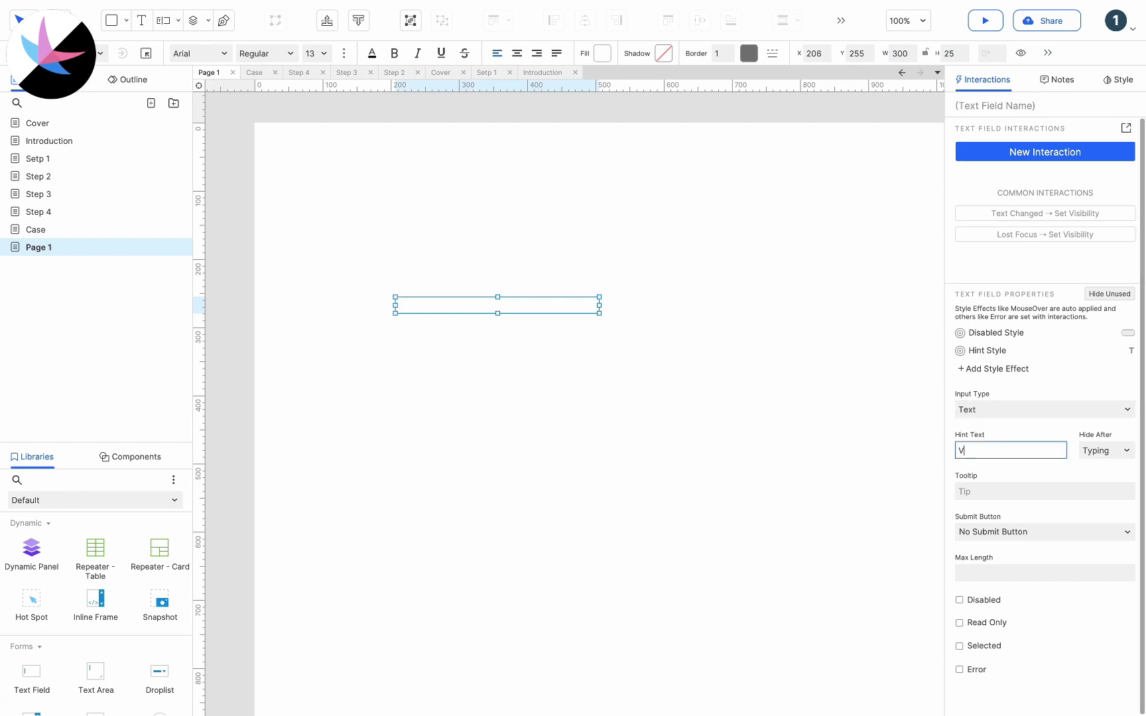
text(erification code)
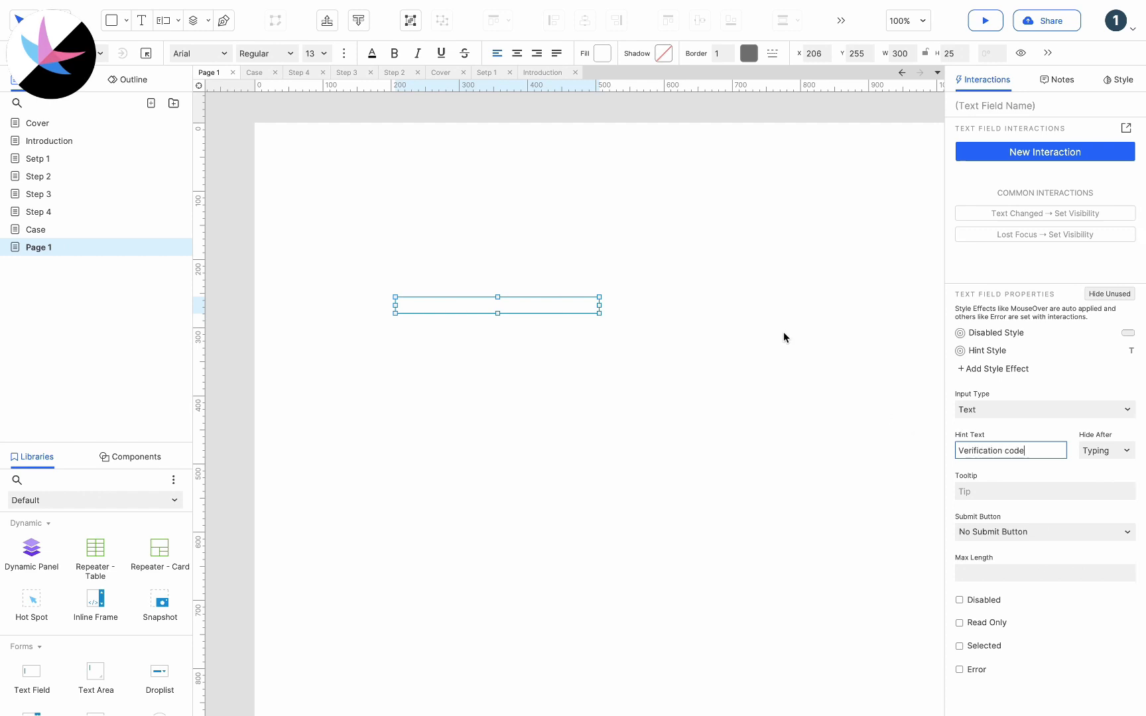
- Set the text field's font size to 16 and its left padding to 8
click(323, 53)
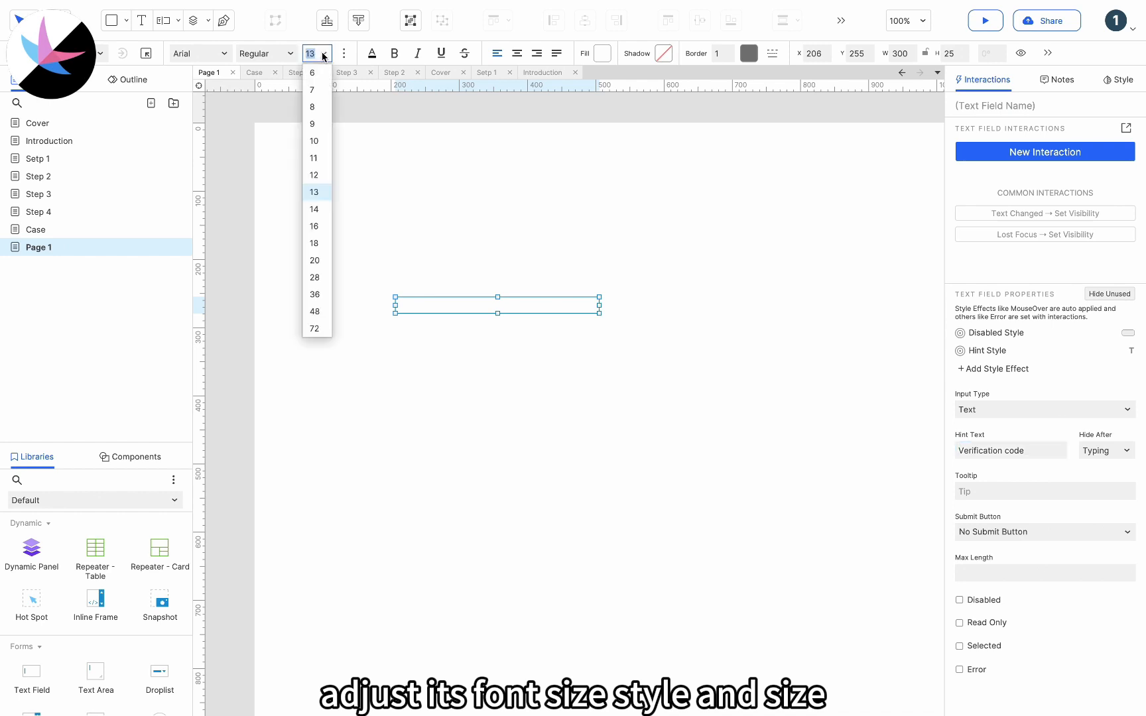
click(314, 226)
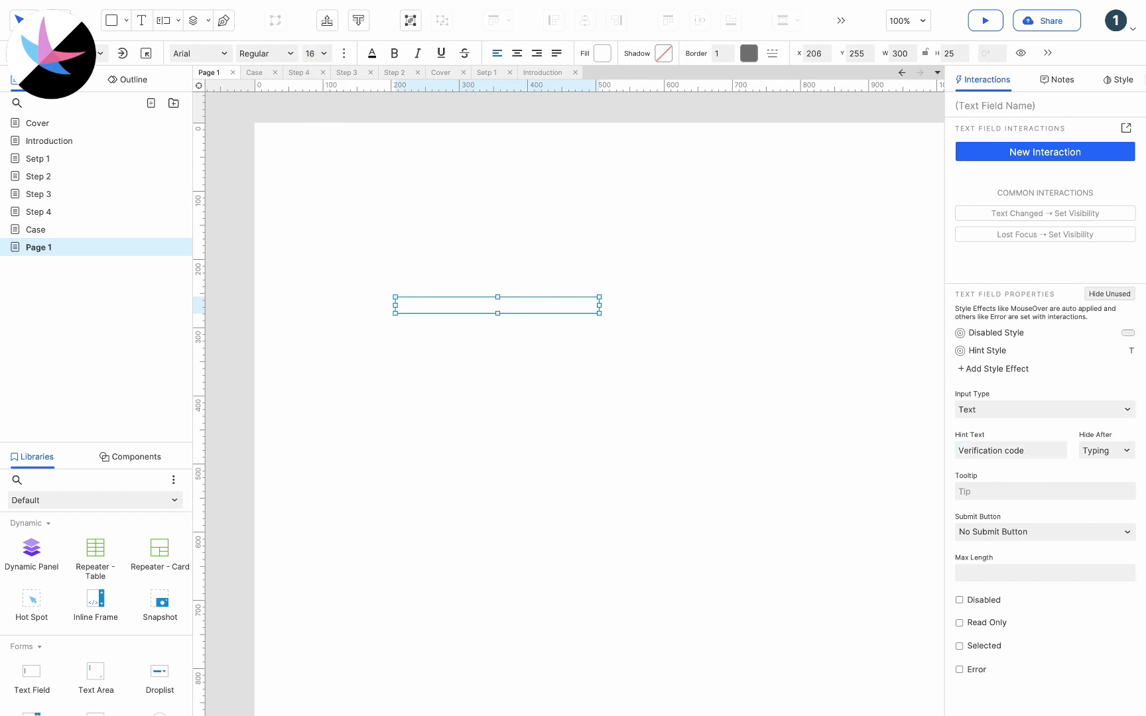
click(1121, 81)
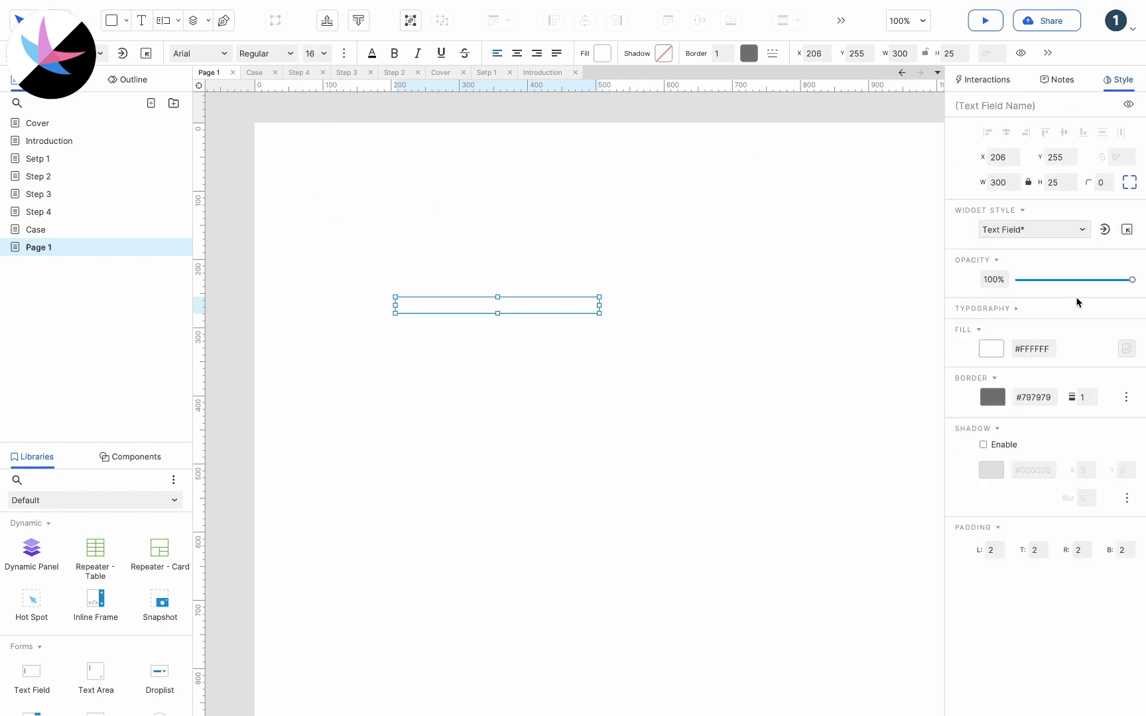
click(993, 549)
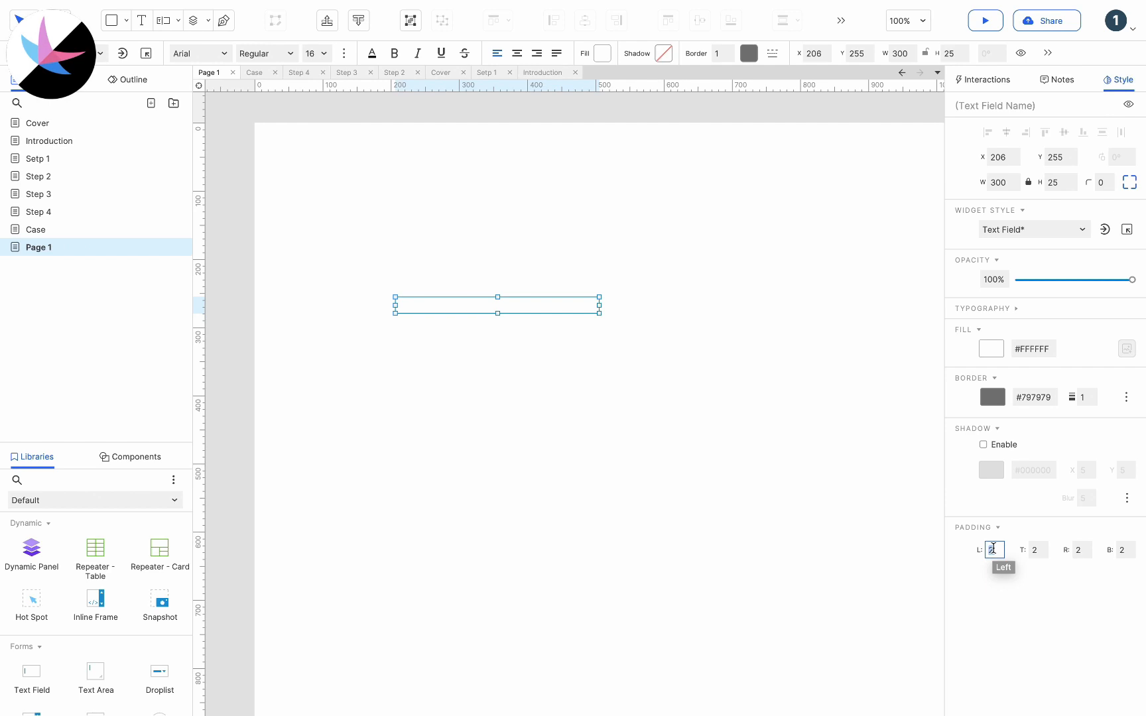
text(8)
- Increase the text field's height to about 40 px and deselect it
drag(498, 313, 499, 322)
click(963, 50)
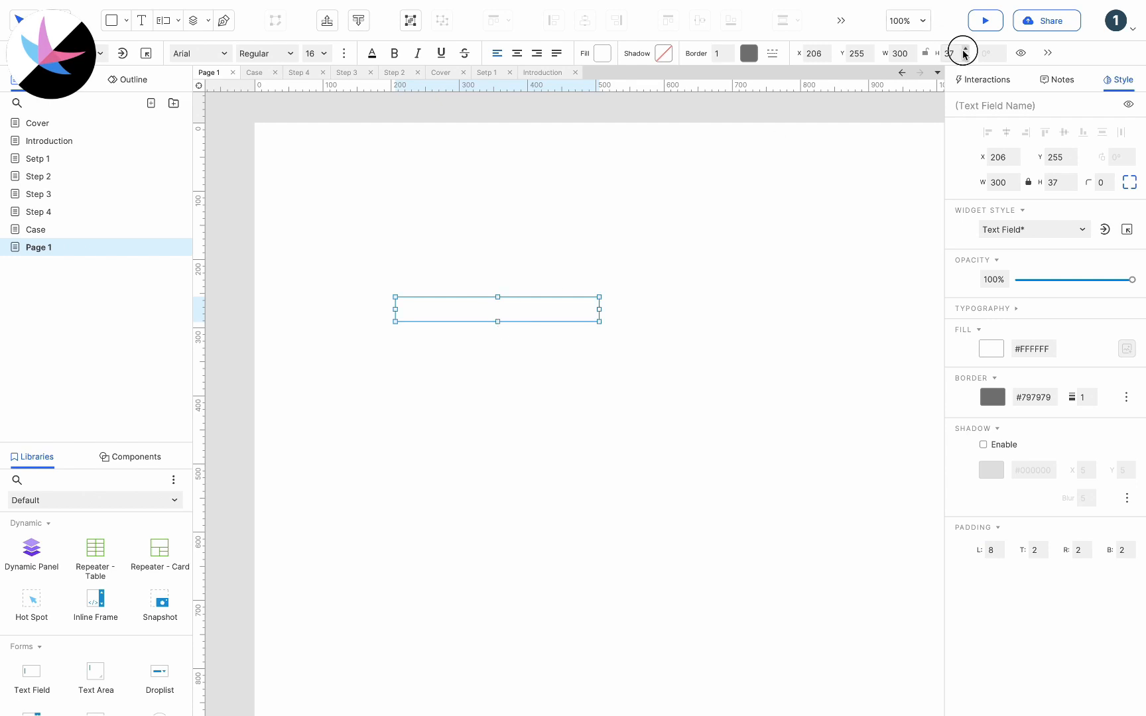
click(963, 50)
click(963, 50)
click(674, 331)
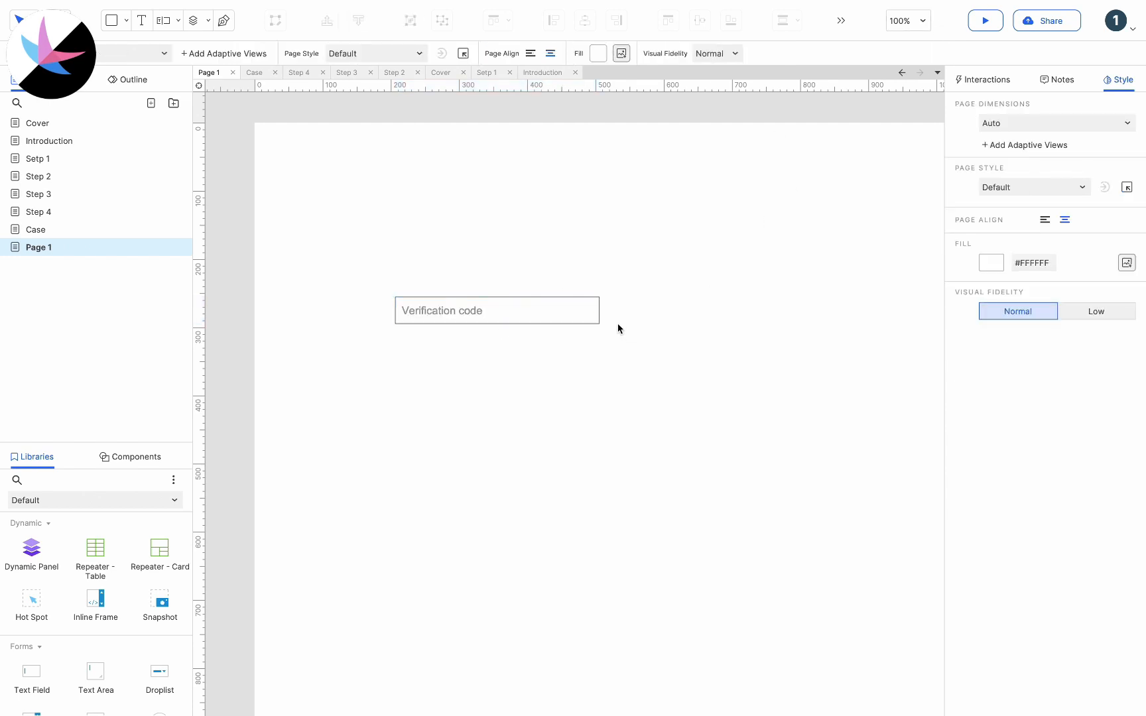
- Place a primary button directly to the right of the verification code field and label it "Send"
scroll(138, 584, down, 5)
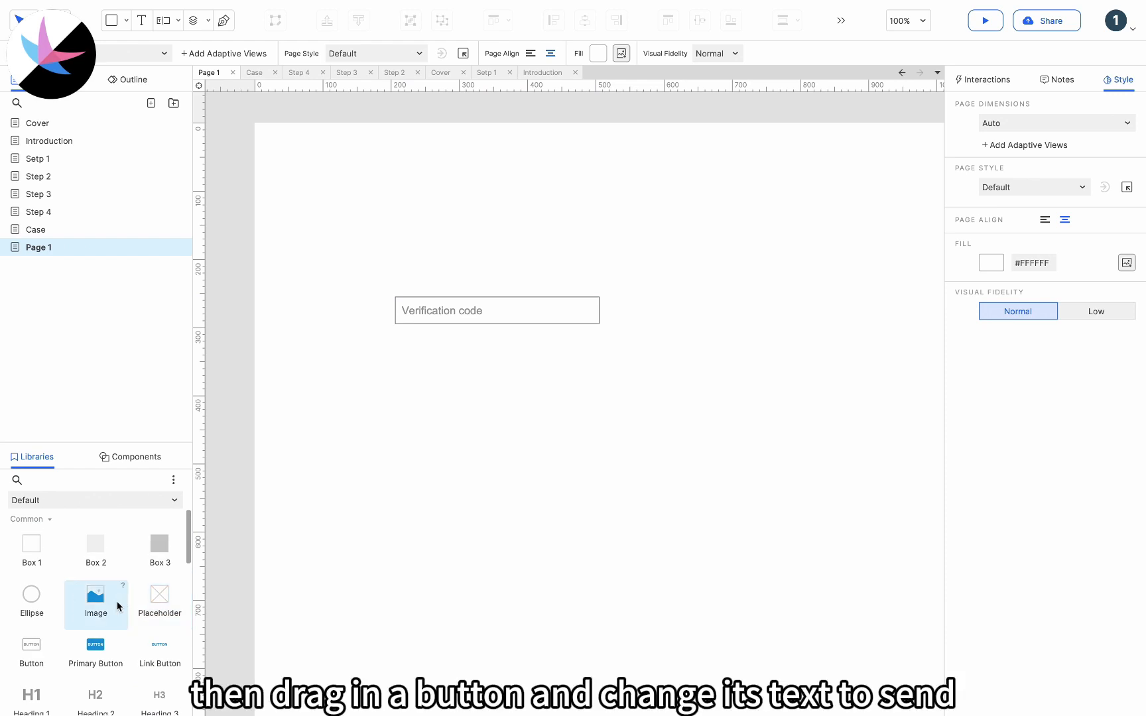
drag(150, 598, 677, 310)
double_click(642, 311)
text(Send)
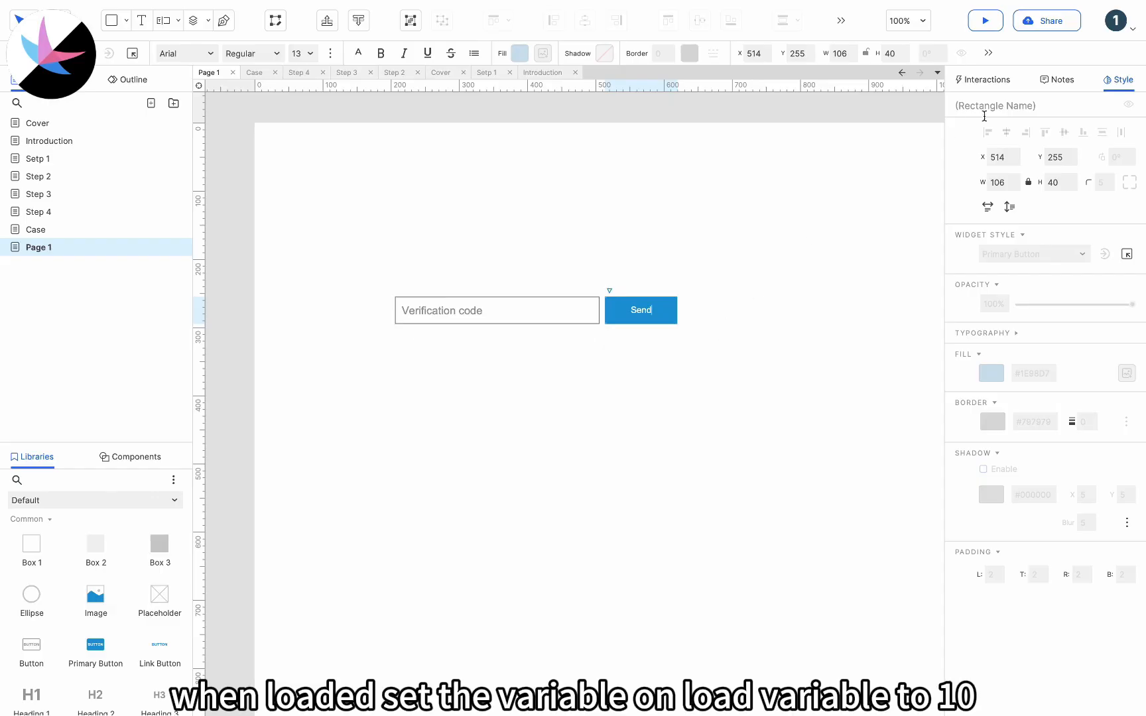
- Give the Send button a Loaded interaction that sets the variable OnLoadVariable to the text value 10
click(987, 85)
click(1006, 152)
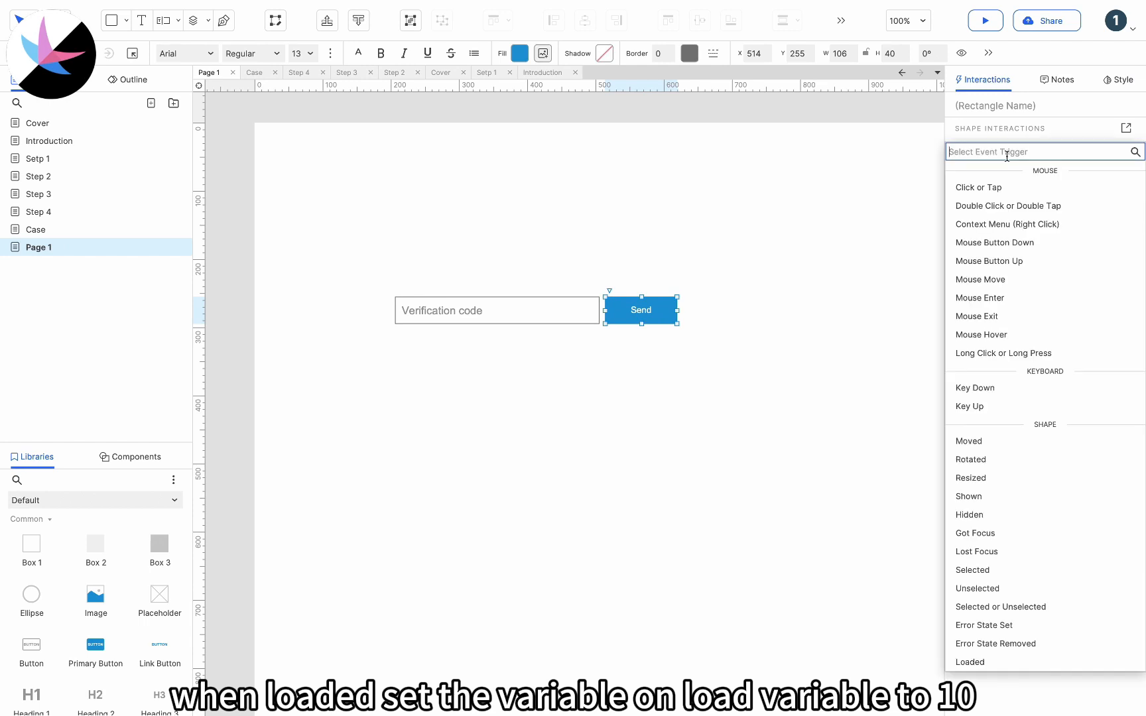
click(987, 662)
scroll(995, 602, down, 3)
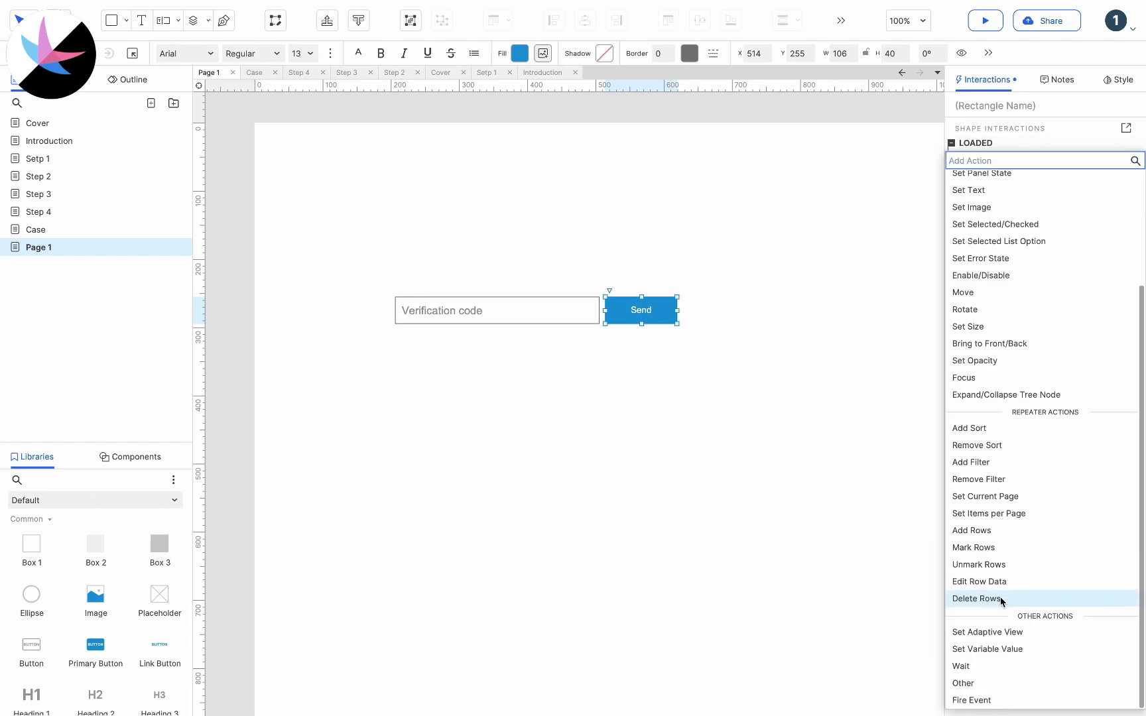
click(990, 650)
click(1016, 213)
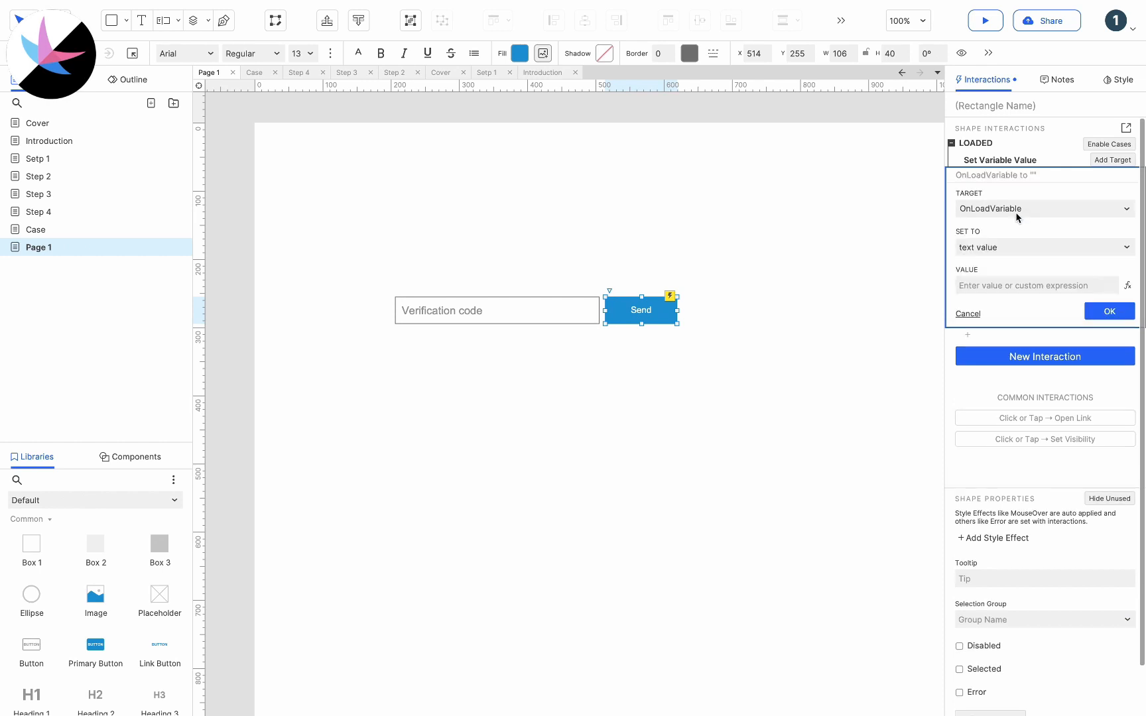
click(1005, 289)
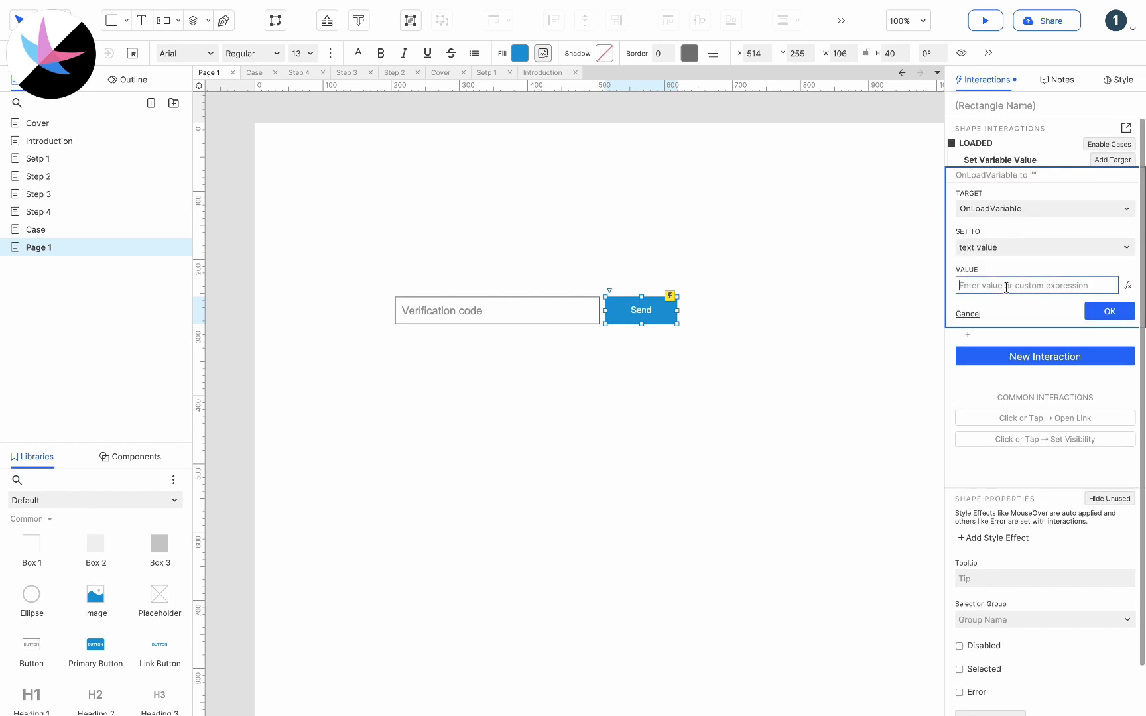
text(10)
click(1125, 315)
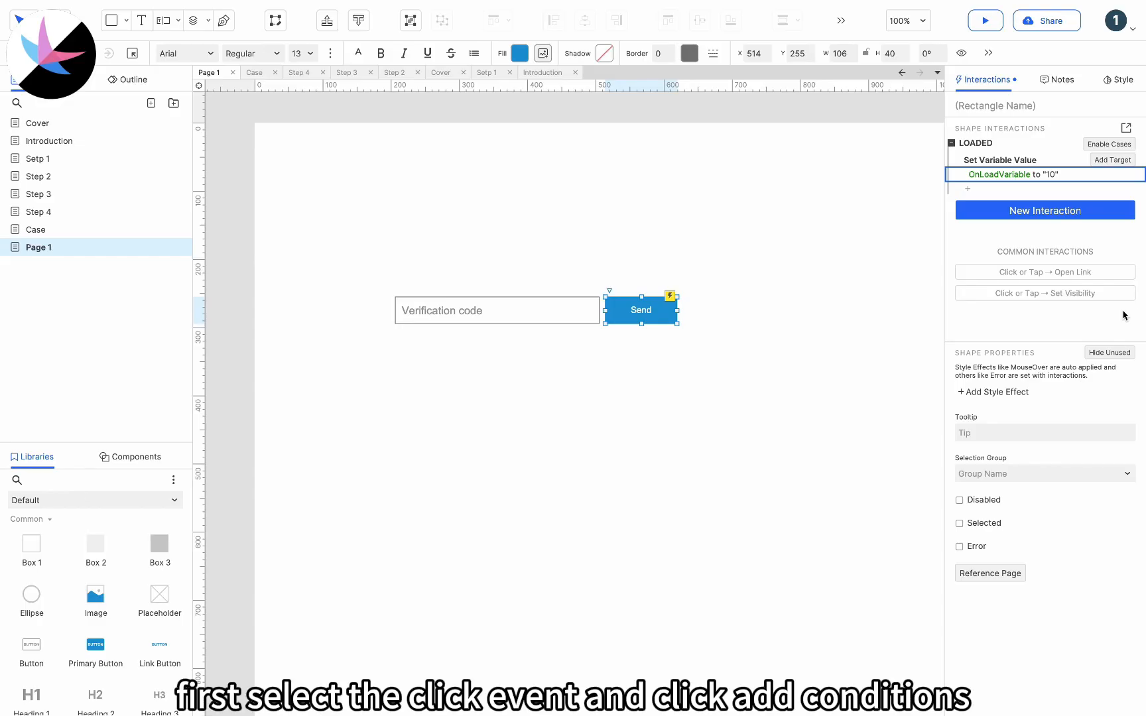
- Add a Click or Tap interaction to the Send button with the condition that the value of OnLoadVariable is greater than 0
click(1053, 212)
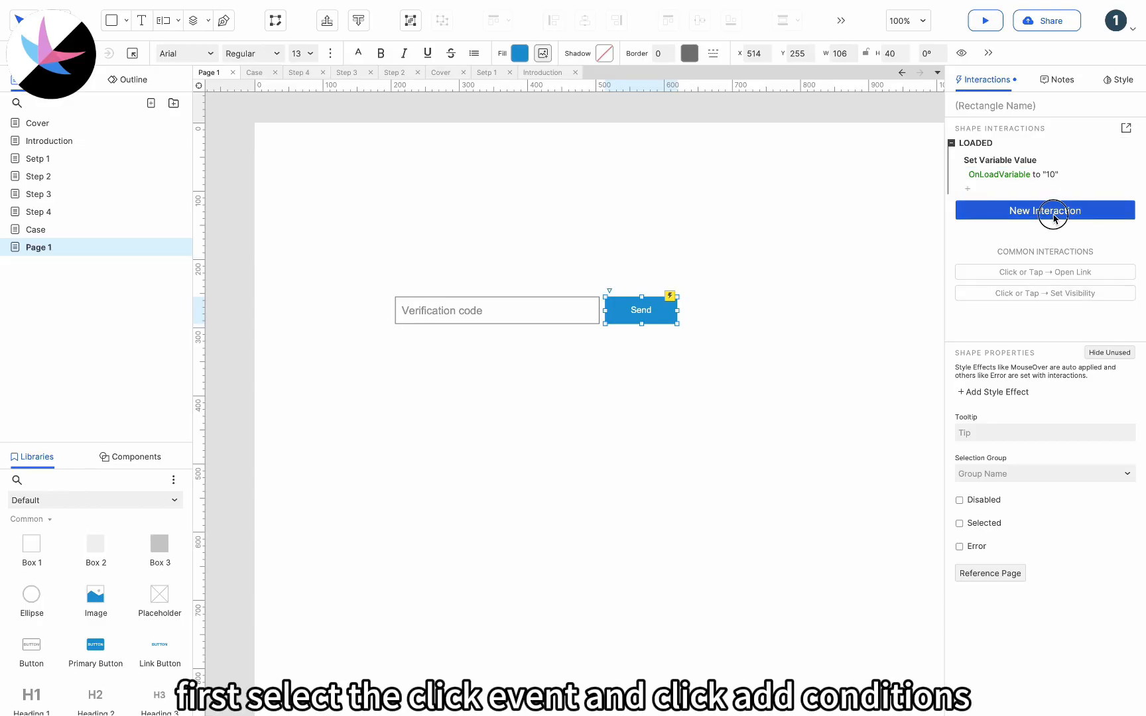
click(1028, 243)
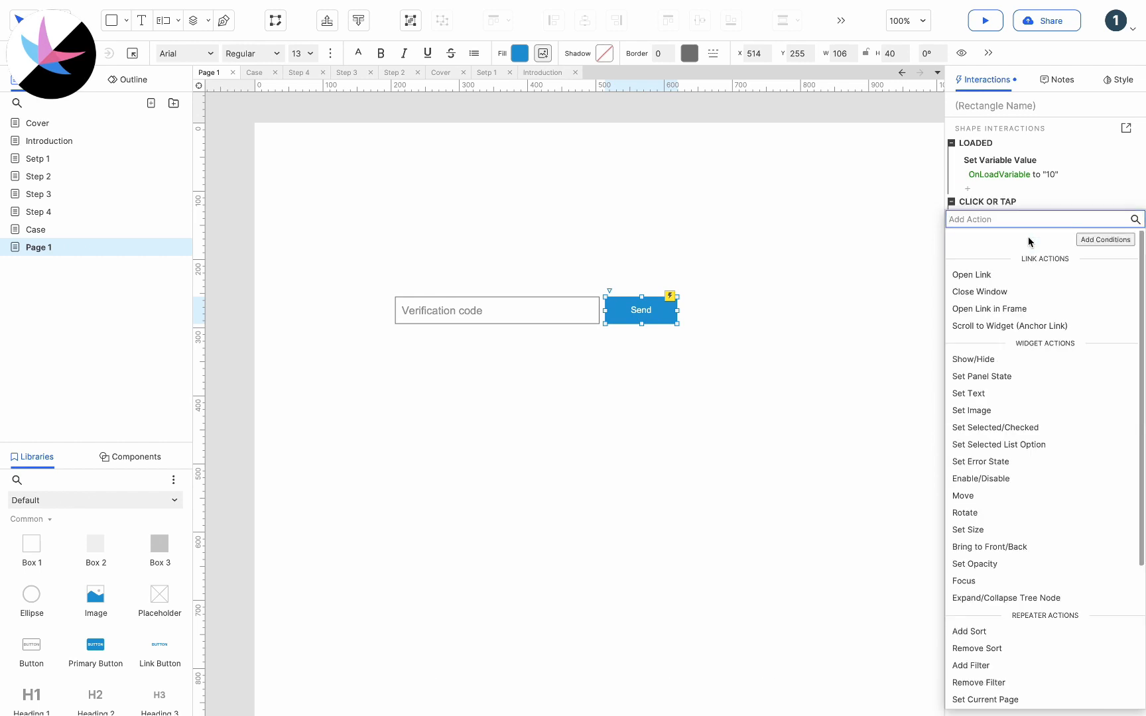
click(1106, 239)
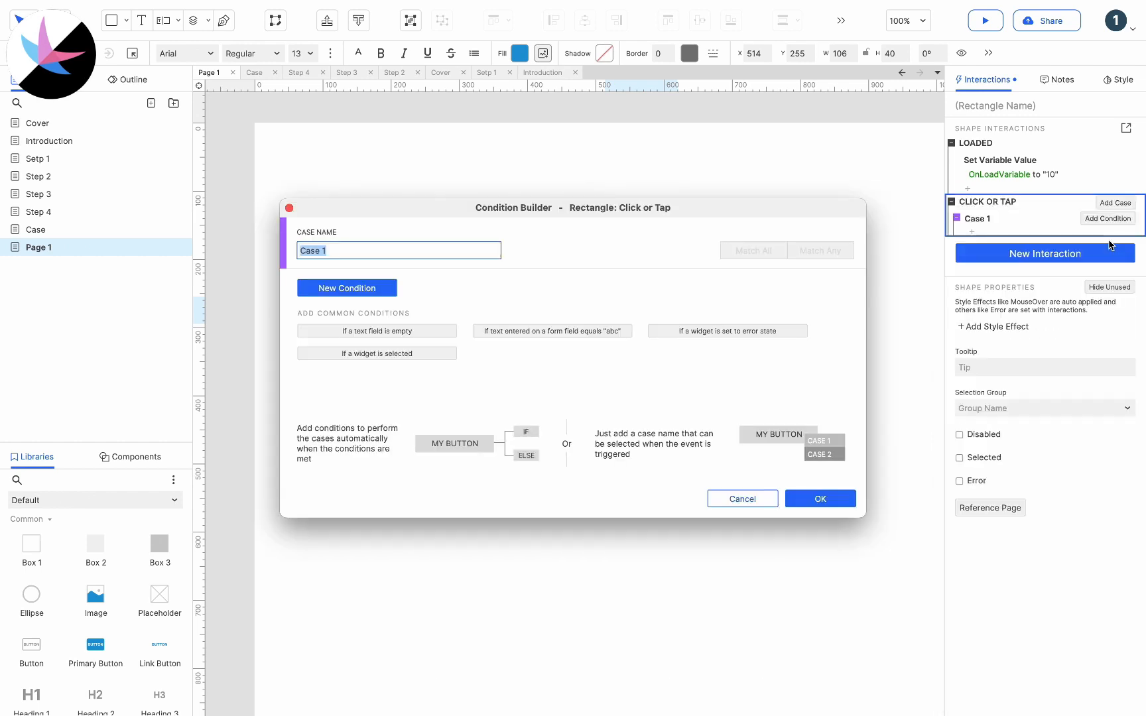
click(370, 288)
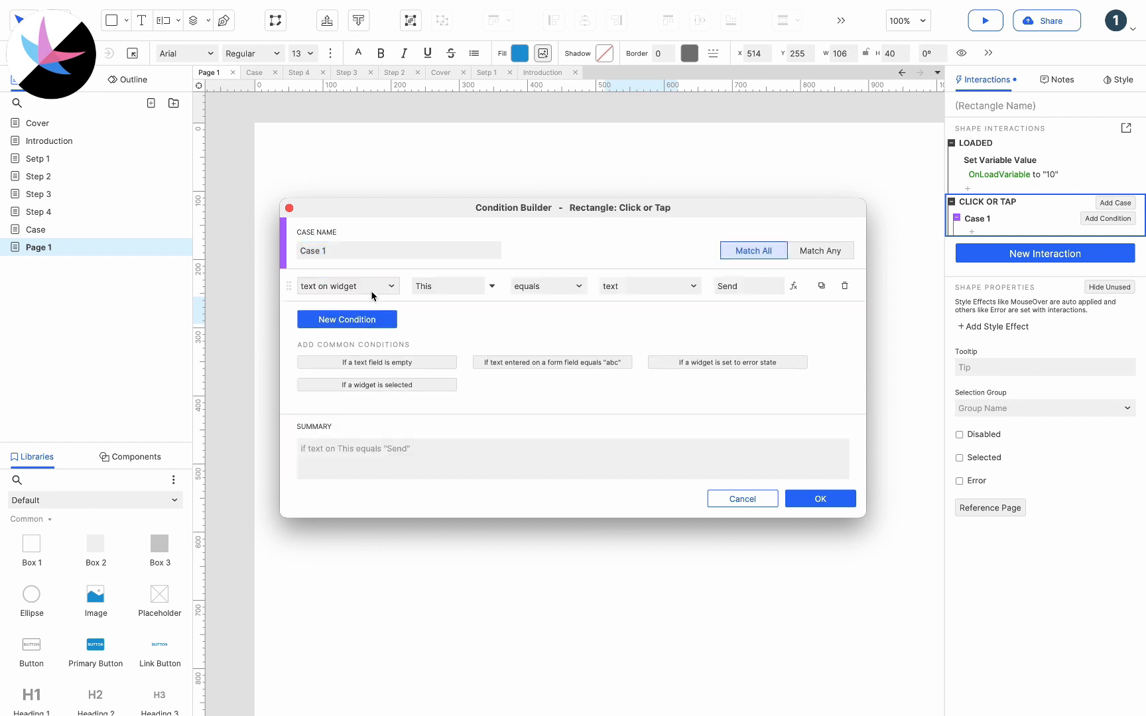
click(371, 289)
click(349, 322)
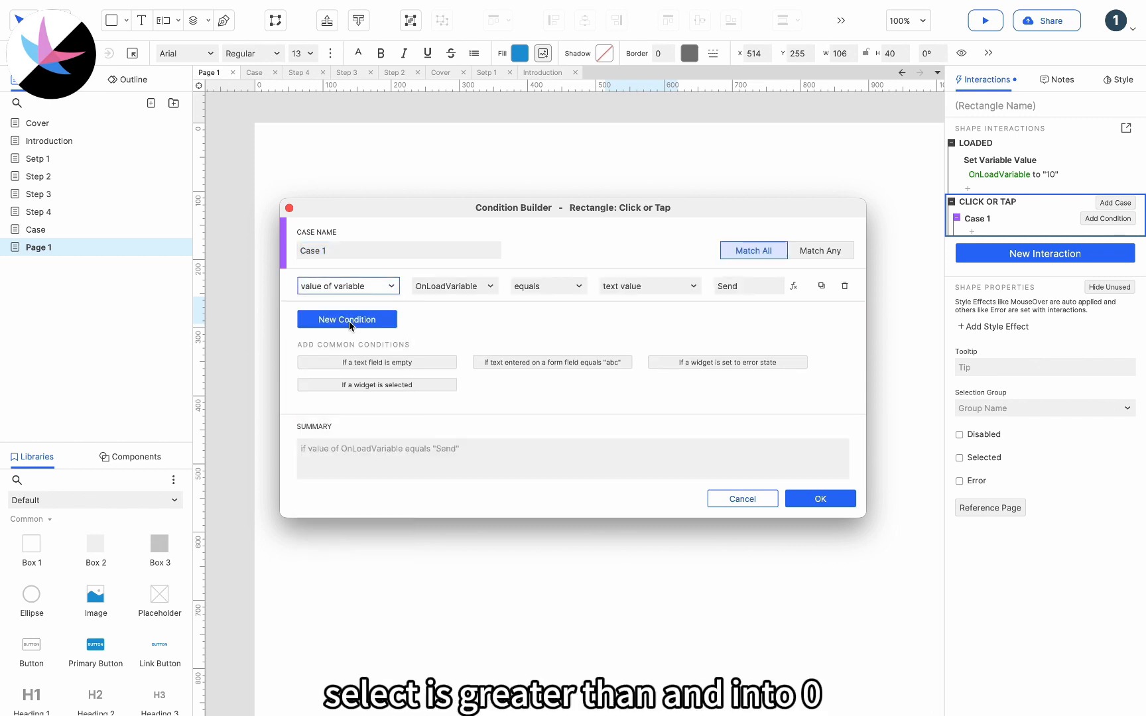
click(533, 294)
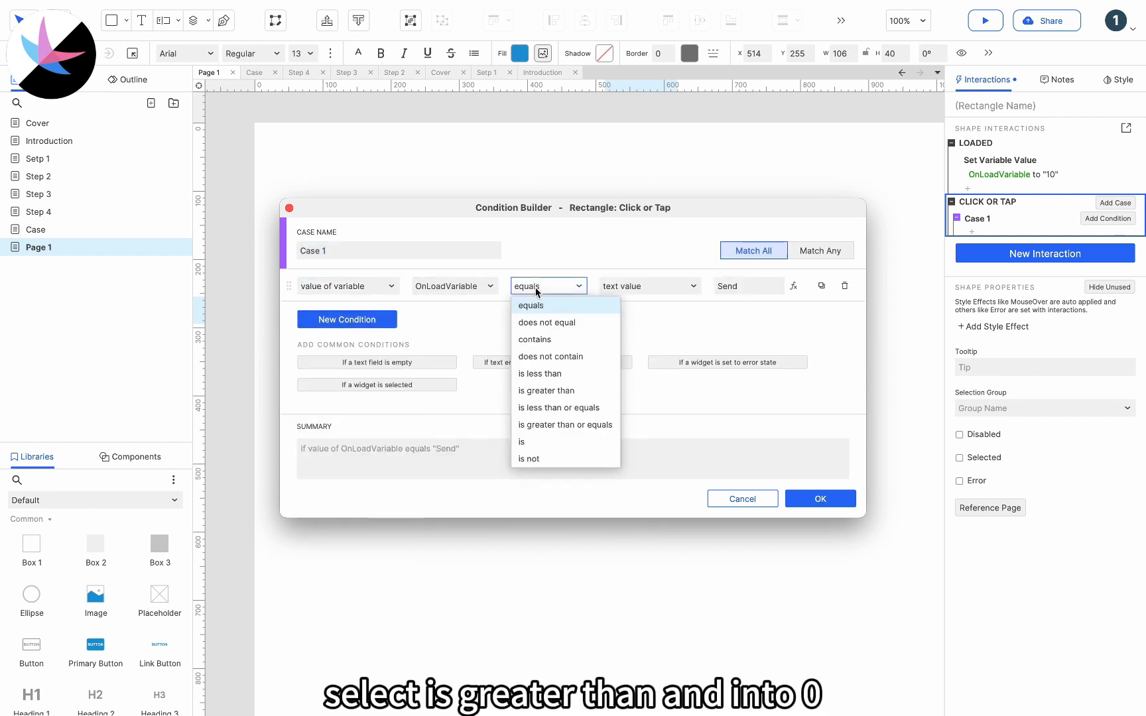
click(548, 386)
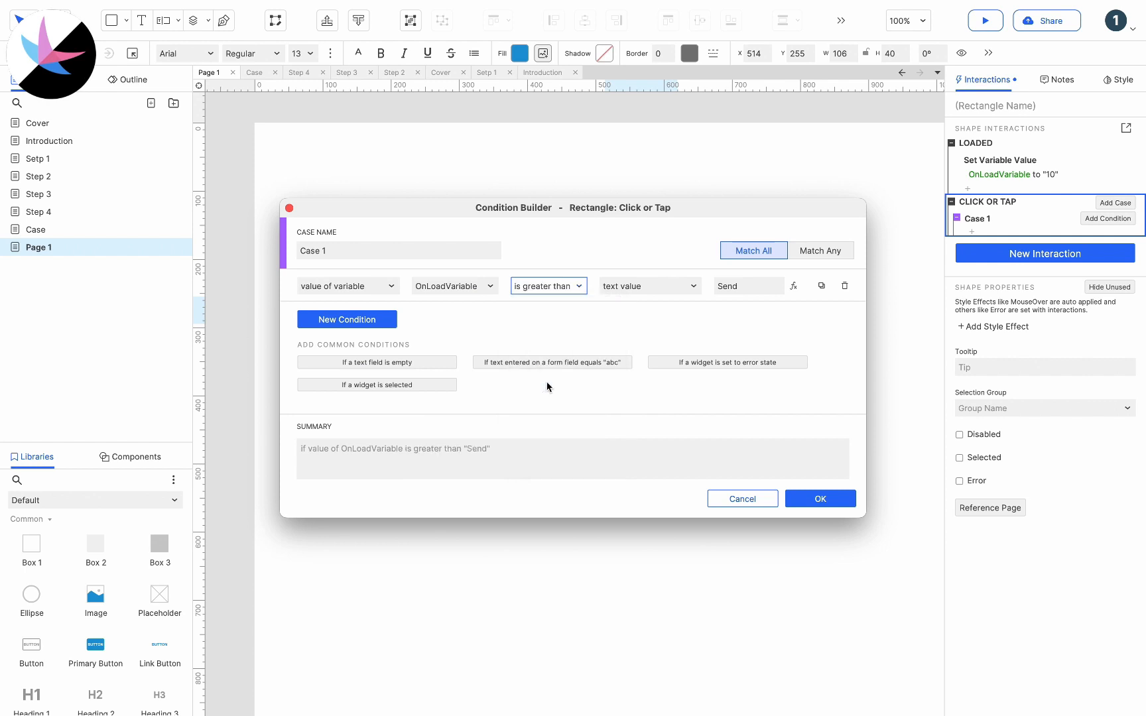
click(743, 288)
text(0)
click(820, 499)
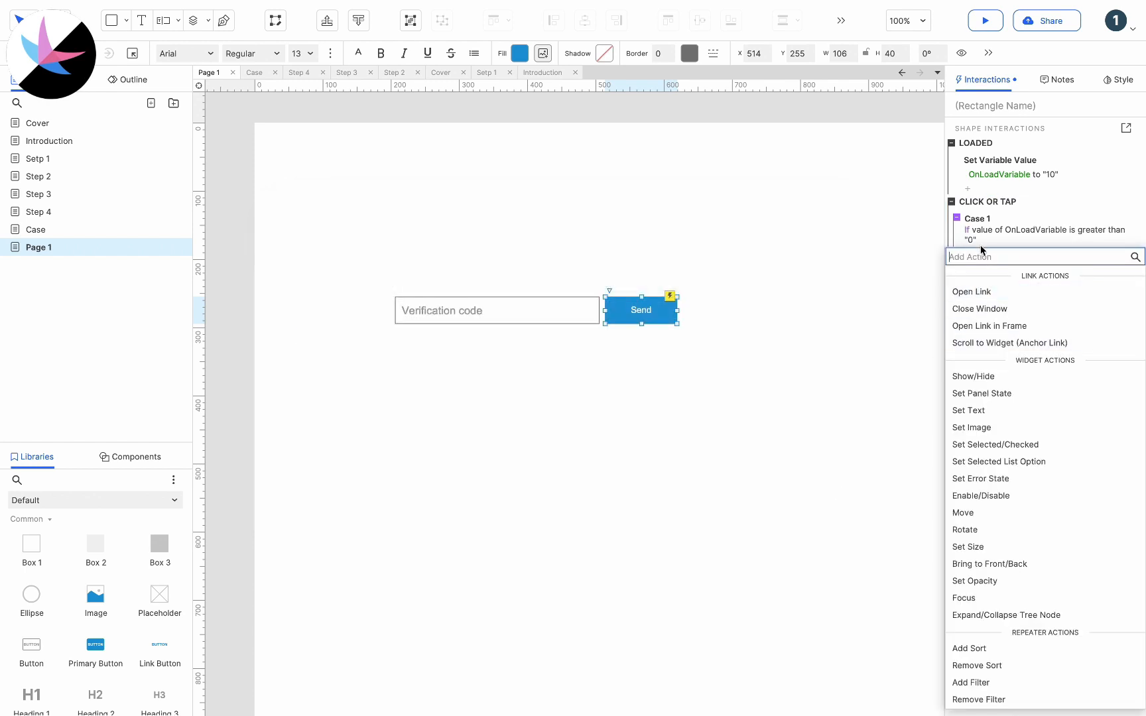
- Add a Set Text action to Case 1 that sets this widget's text to [[OnLoadVariable]]s
click(981, 410)
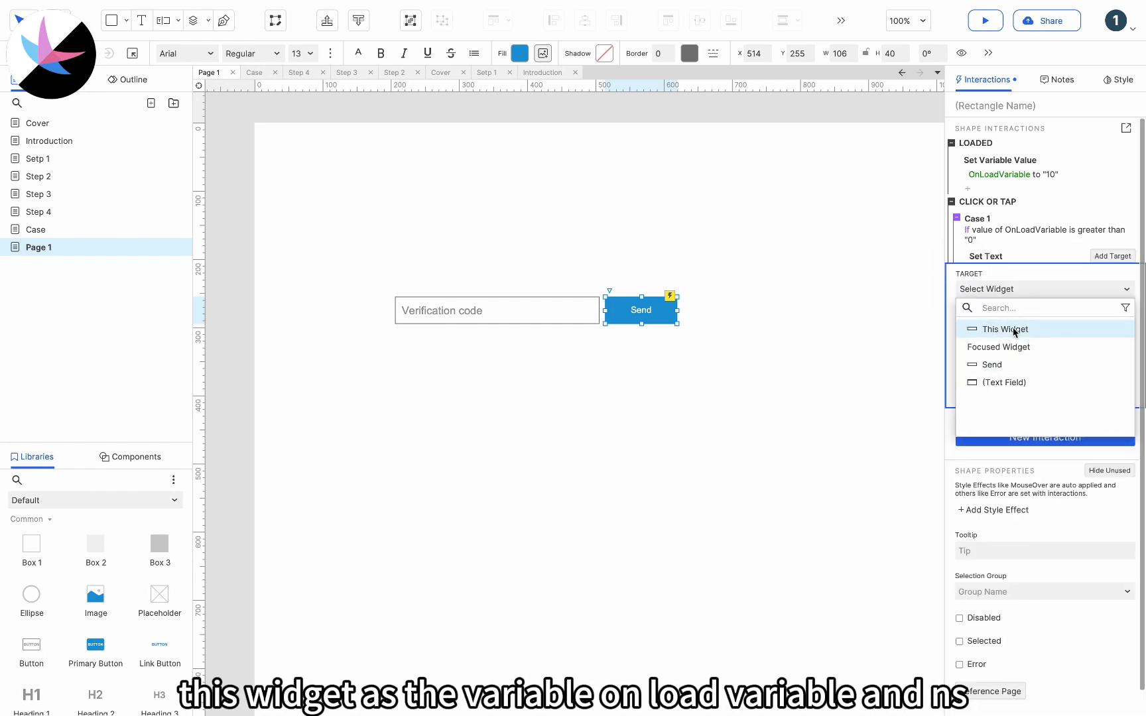
click(1005, 329)
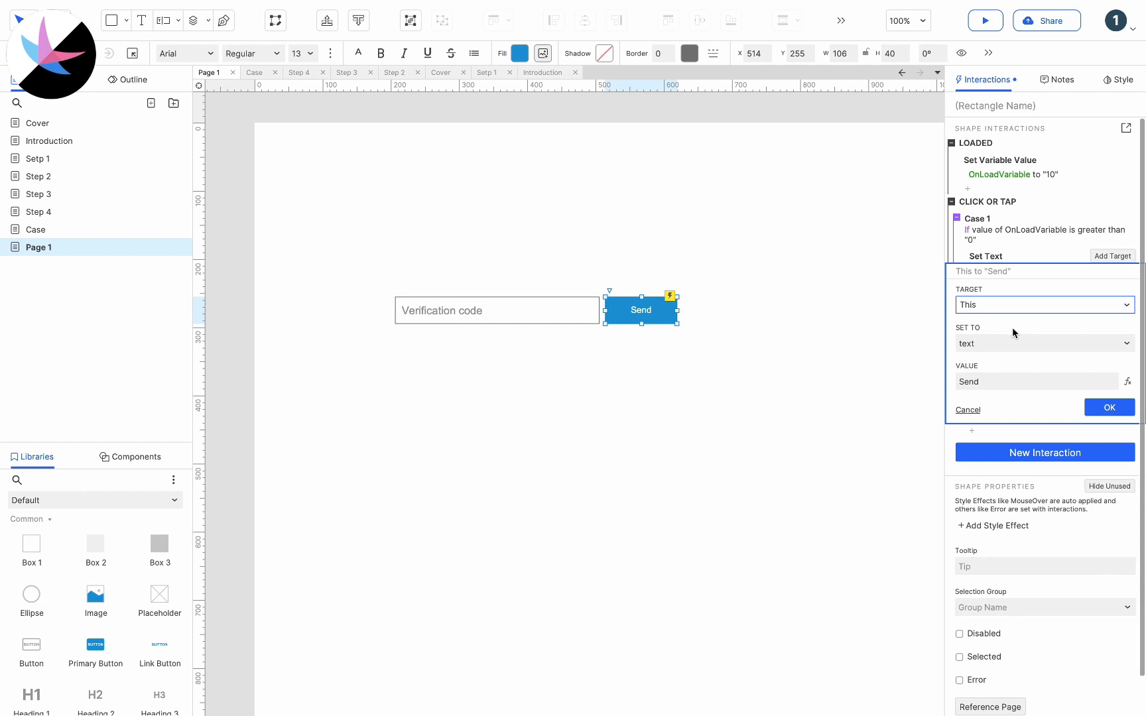
click(1127, 381)
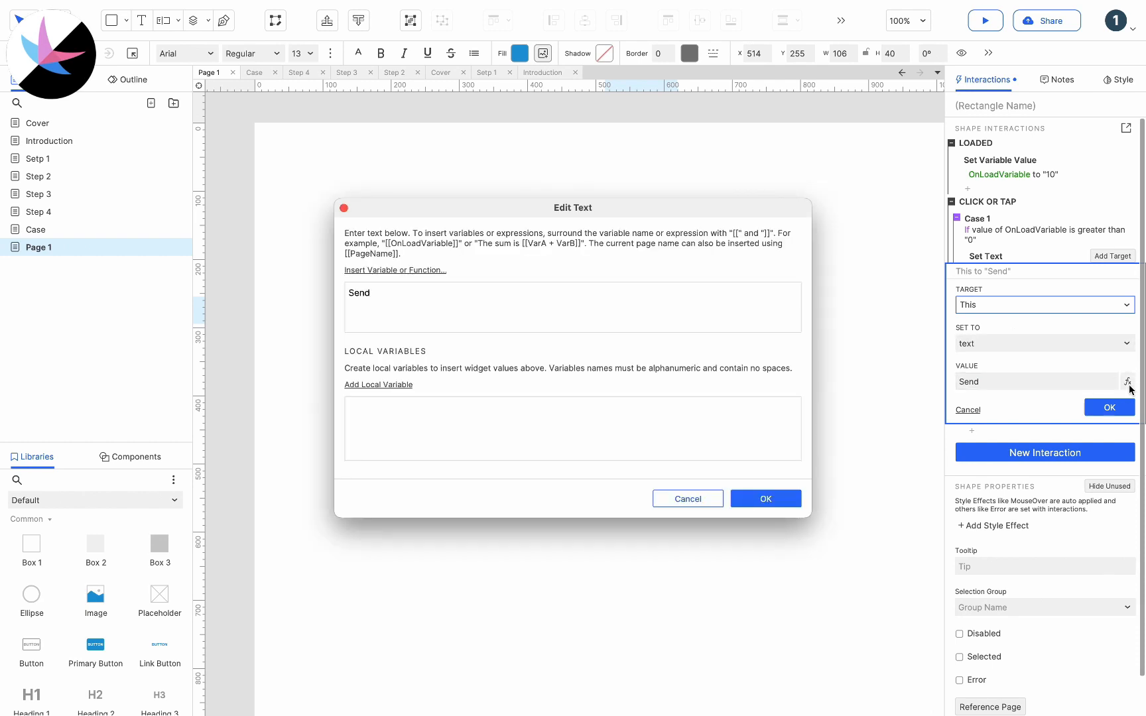
double_click(381, 293)
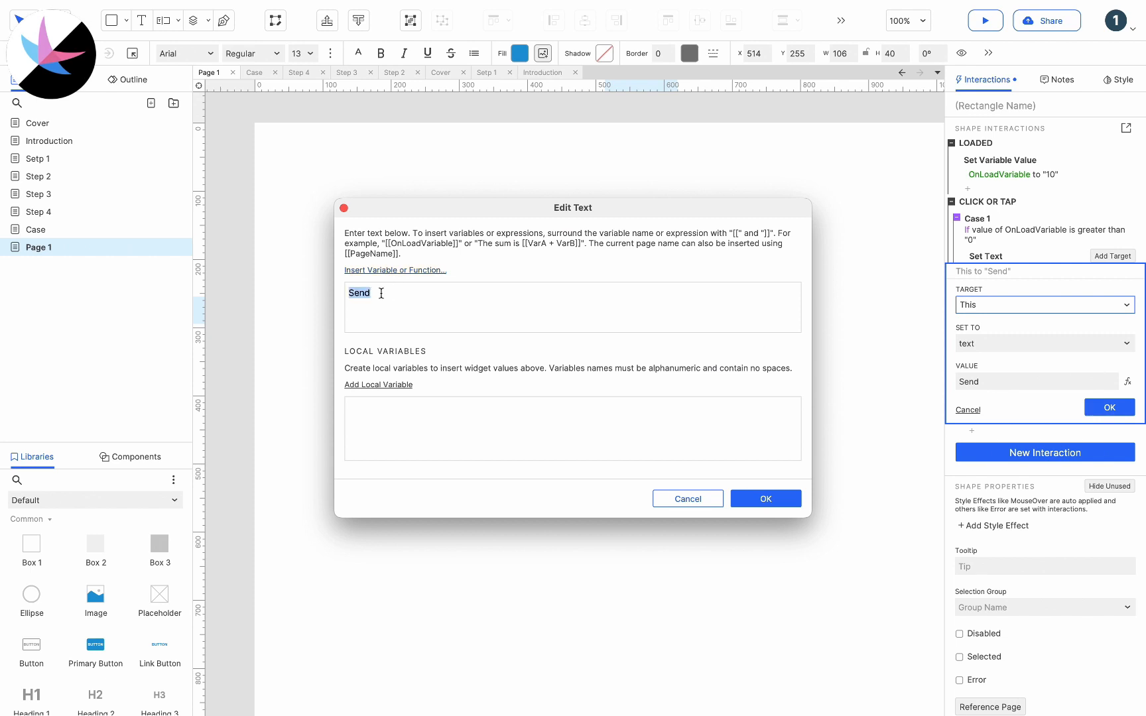
key(BackSpace)
click(376, 270)
click(398, 330)
text(s)
click(781, 497)
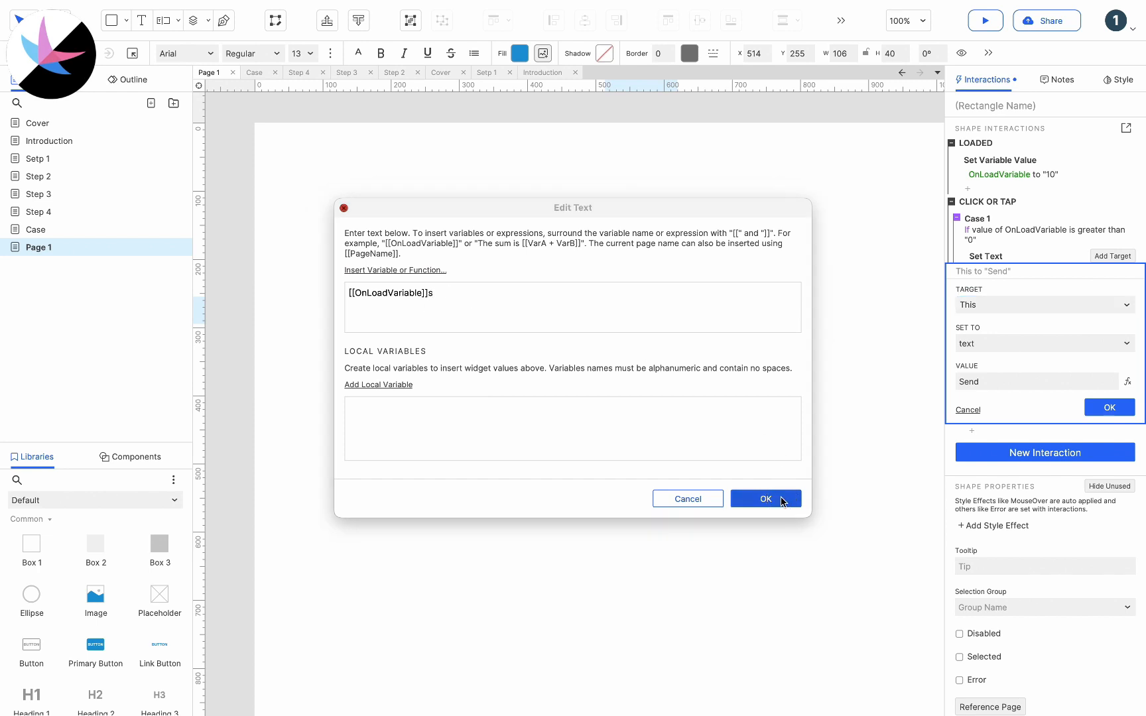
click(1118, 408)
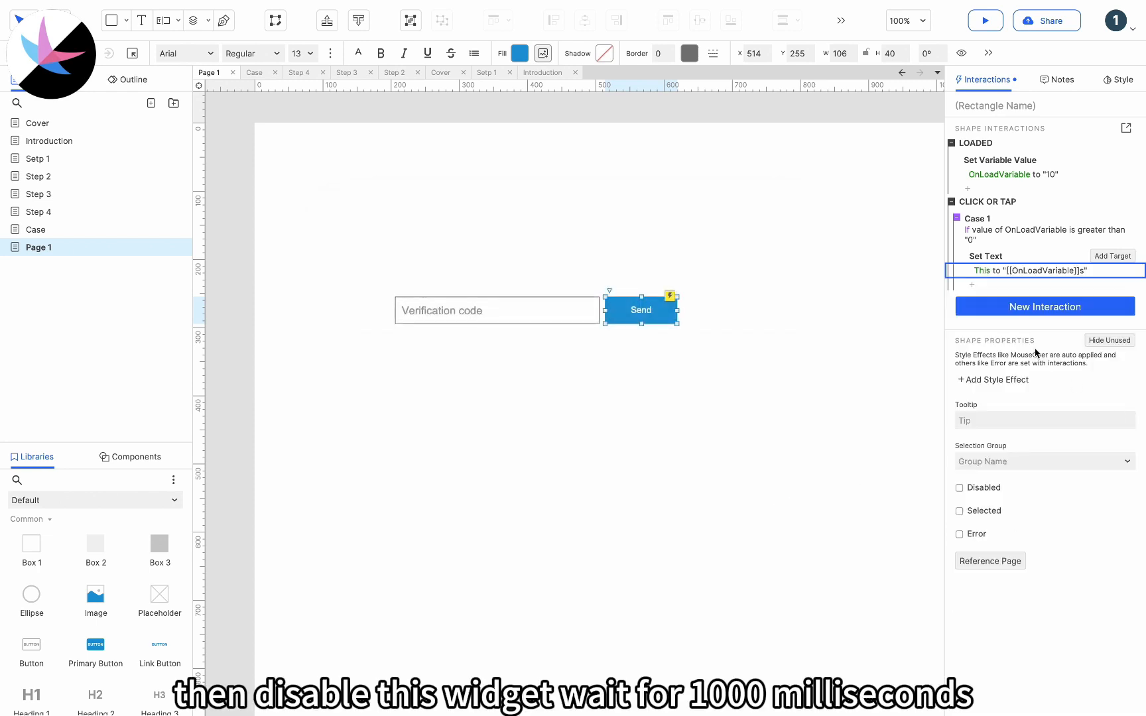
- Add an Enable/Disable action to Case 1 that disables this widget
click(972, 285)
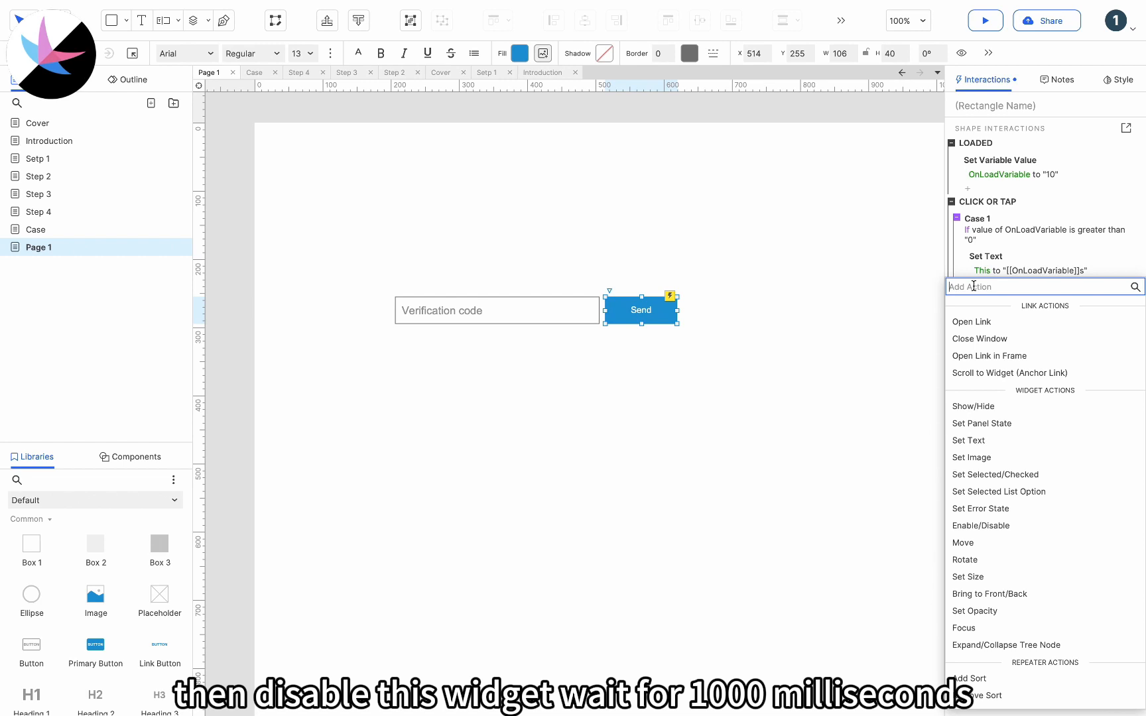
text(dis)
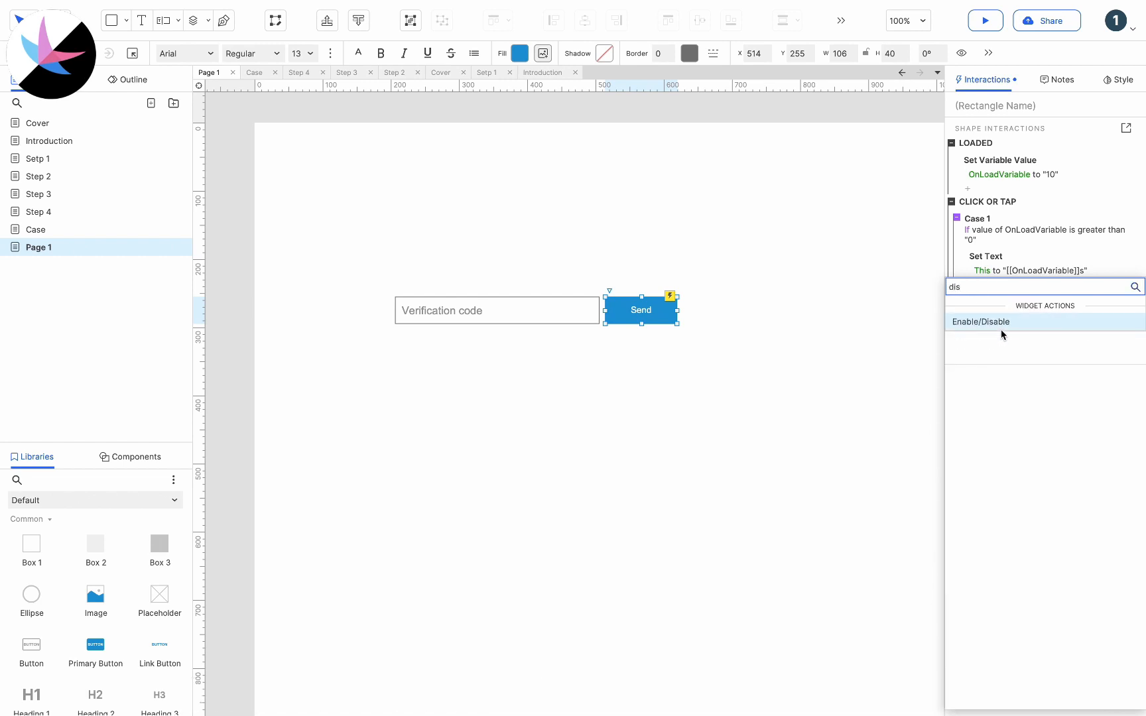
click(1001, 325)
click(1004, 361)
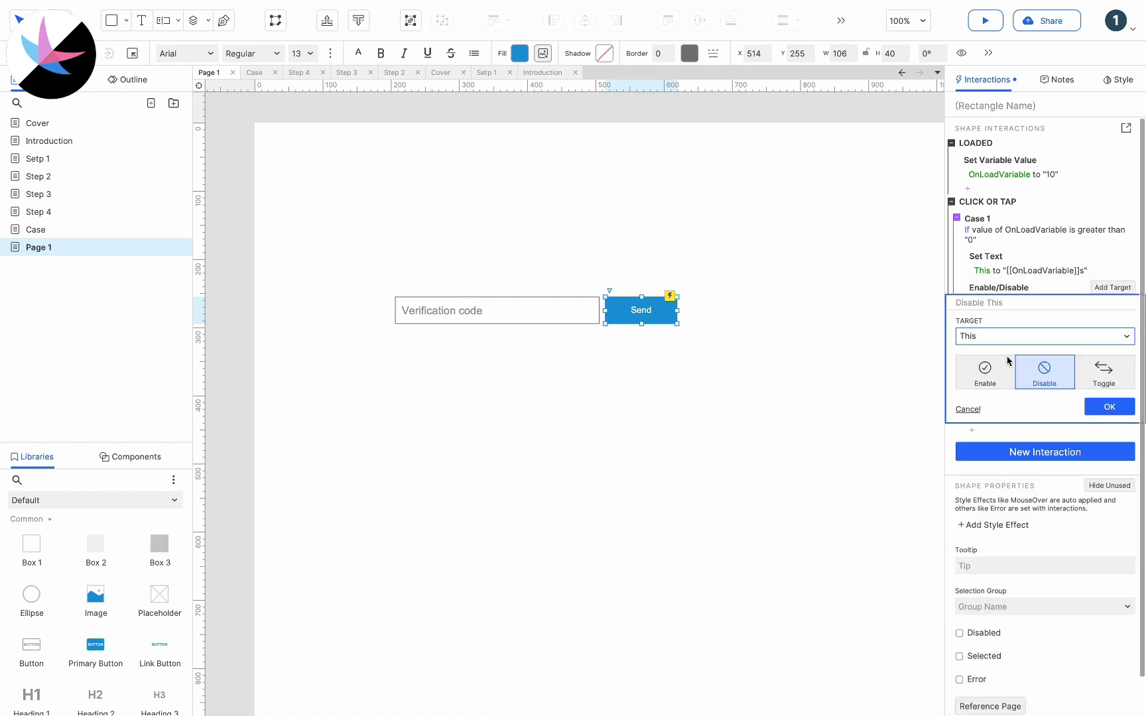
click(1108, 406)
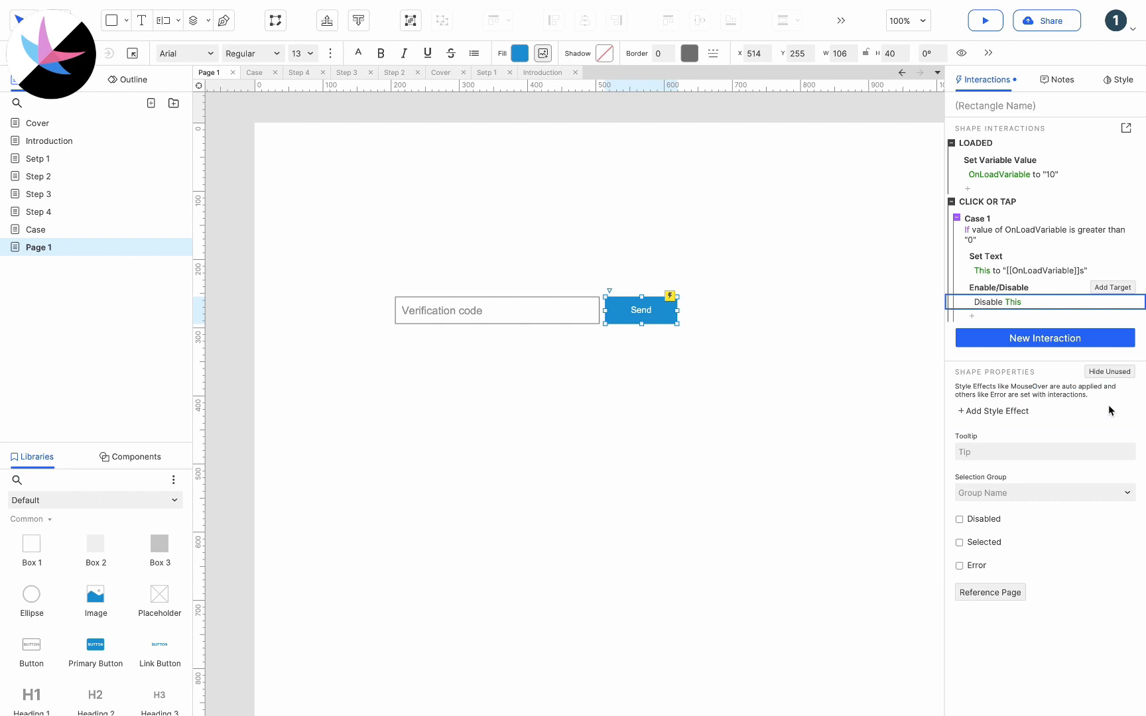
- Add a Wait action of 1000 ms to Case 1 of the Send button's Click or Tap interaction
click(973, 315)
scroll(1018, 482, down, 5)
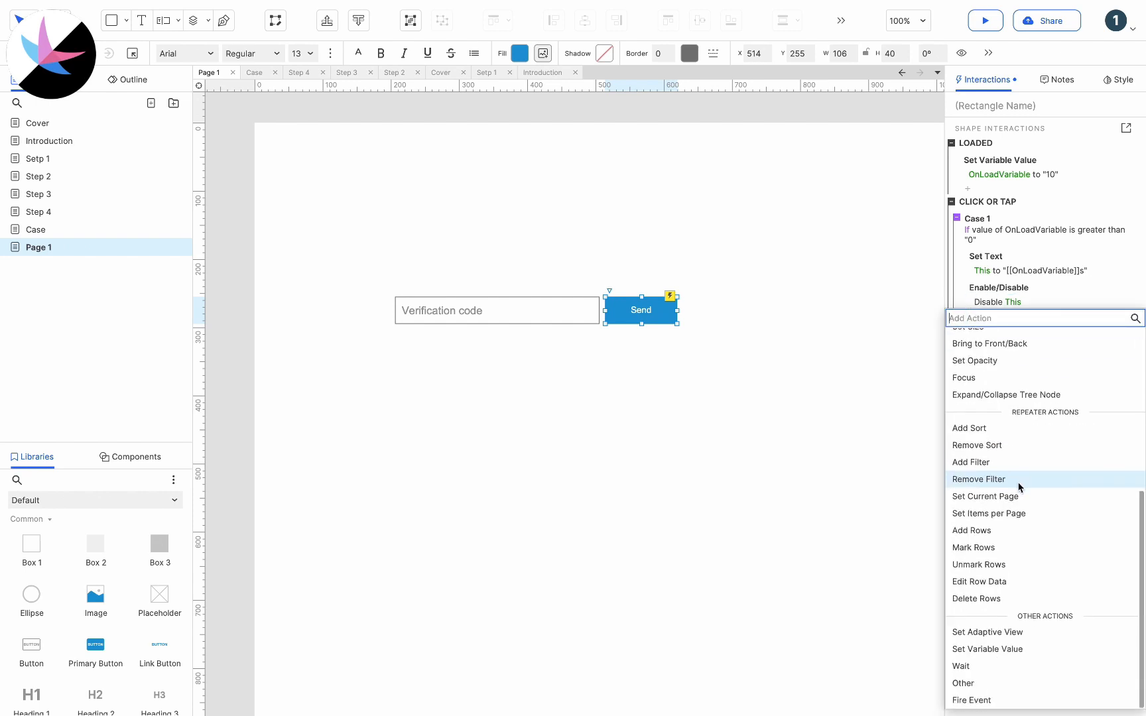
click(983, 666)
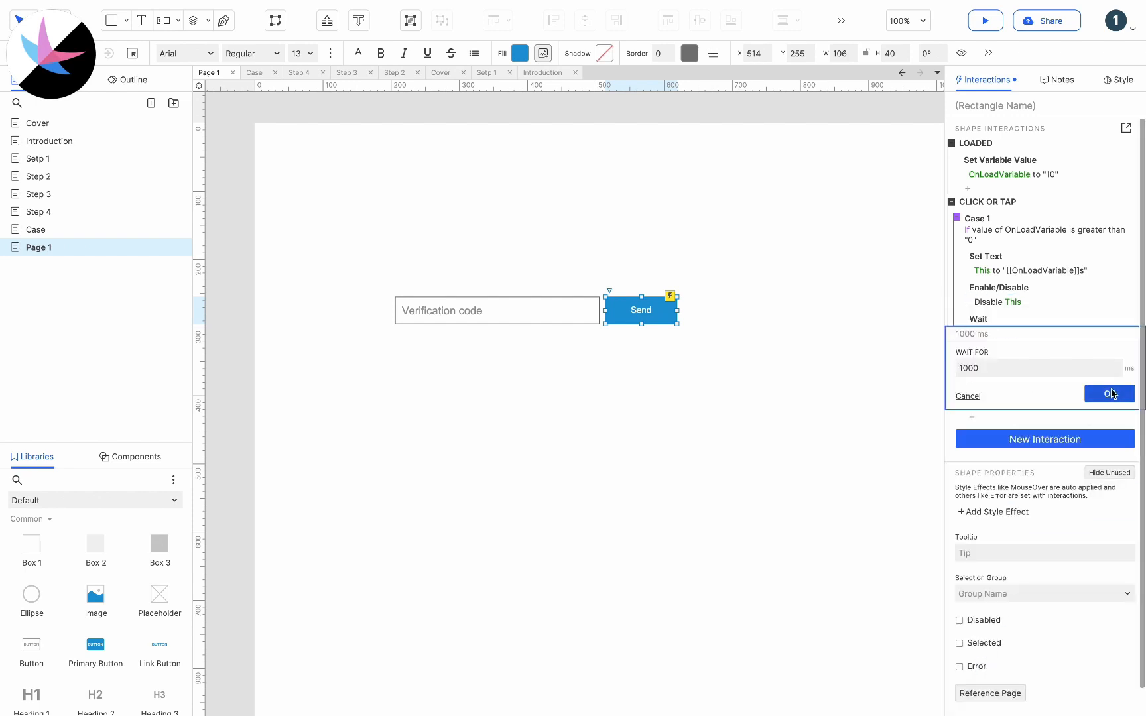
click(1111, 394)
- Add a Set Variable Value action to Case 1 that sets OnLoadVariable to the text value [[OnLoadVariable-1]]
click(972, 347)
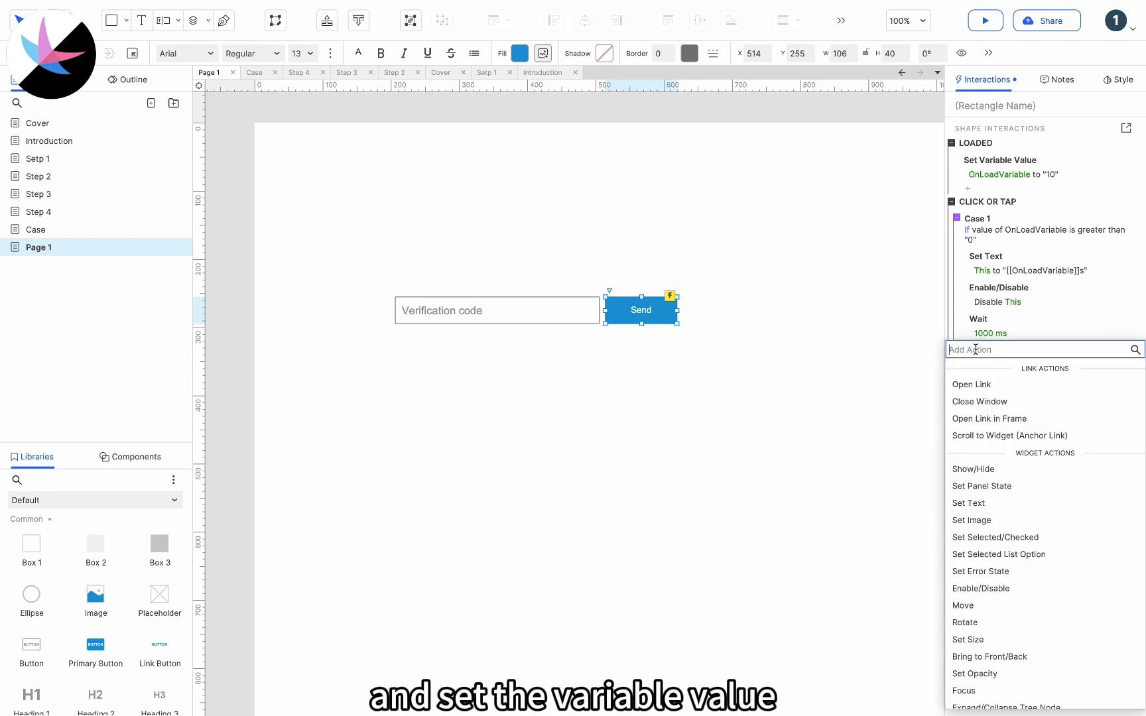
scroll(1014, 520, down, 5)
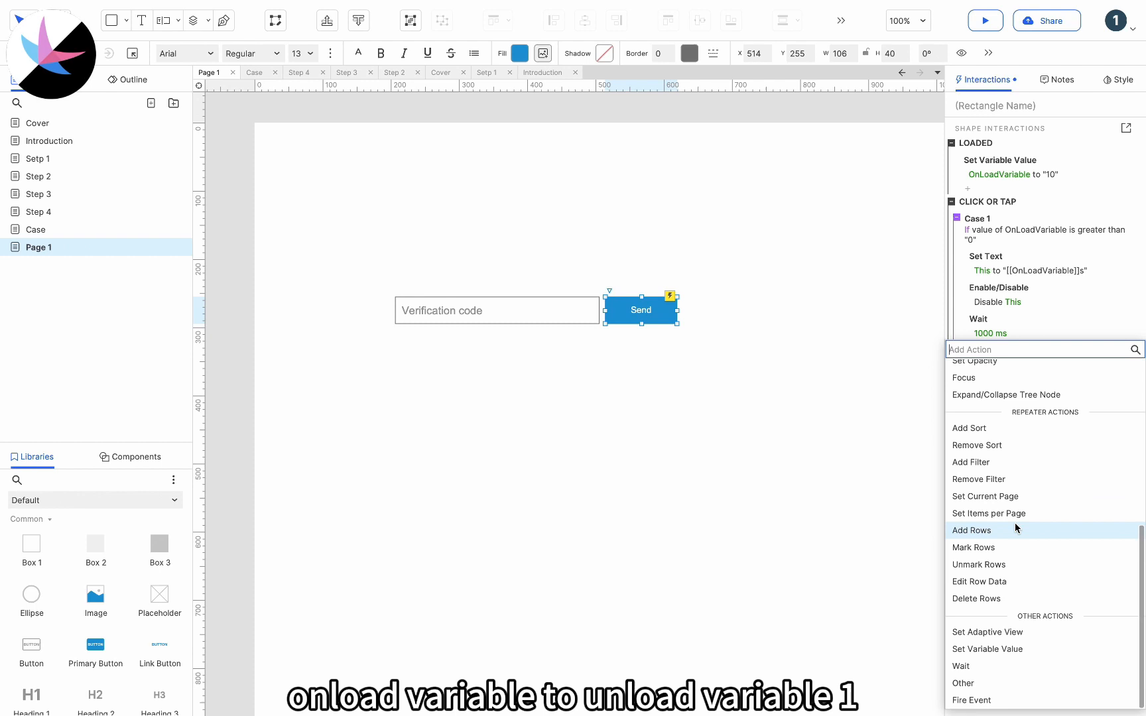
click(994, 643)
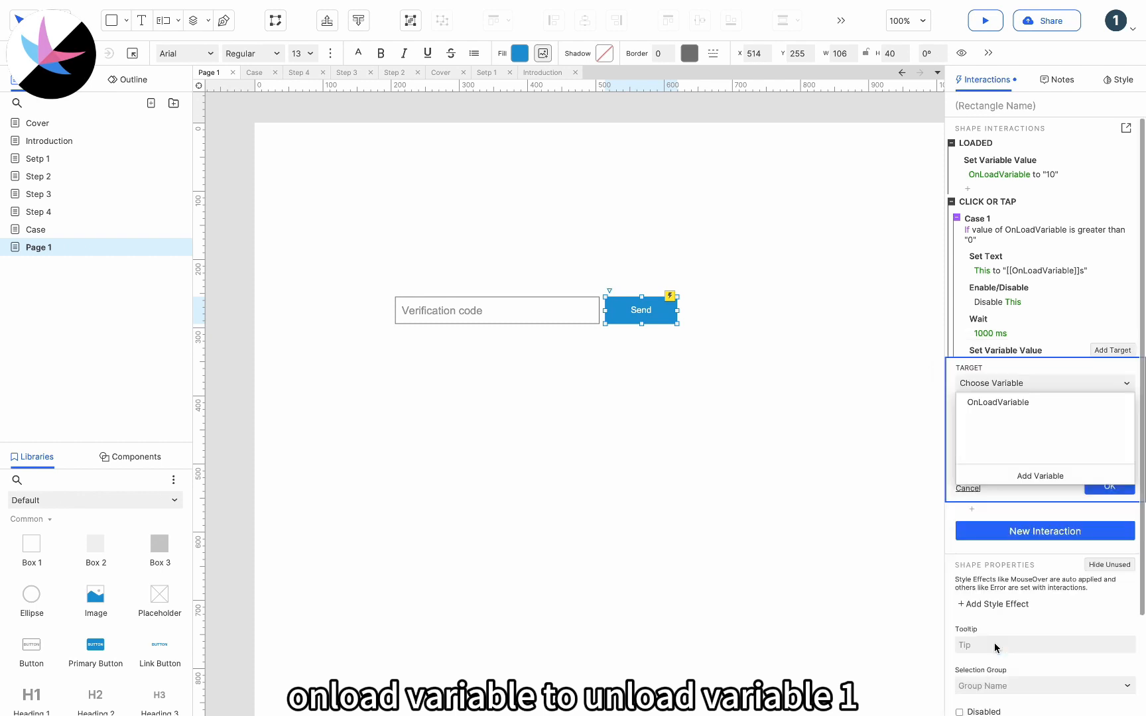
click(1017, 406)
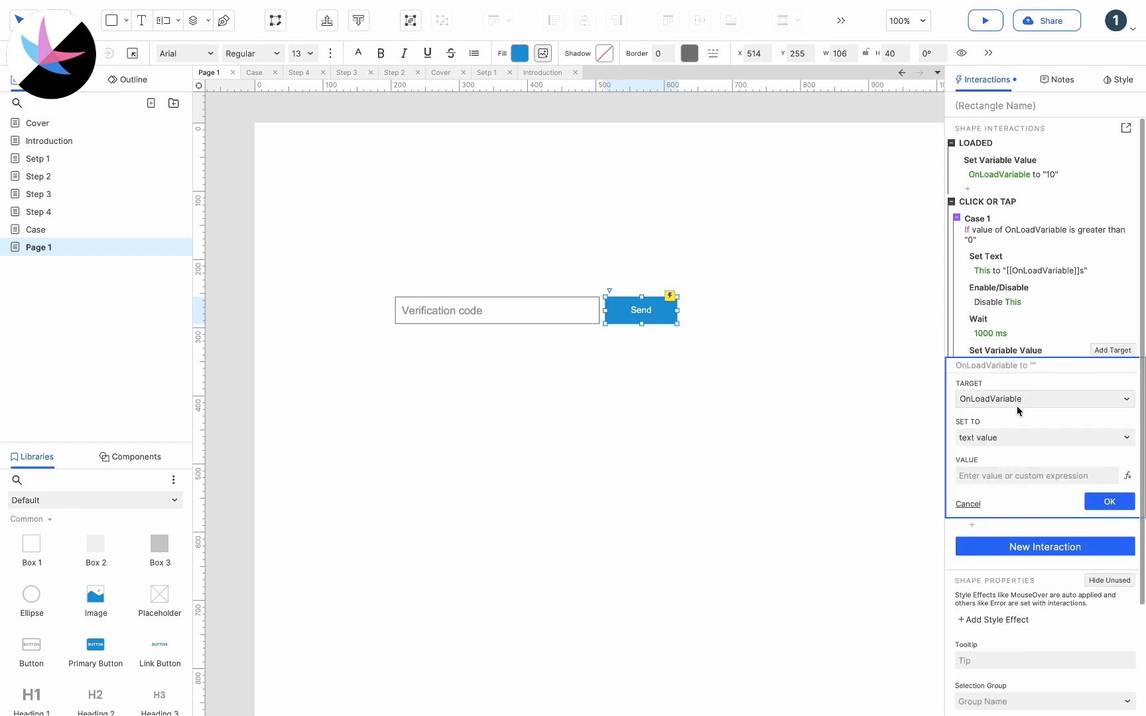
click(1128, 476)
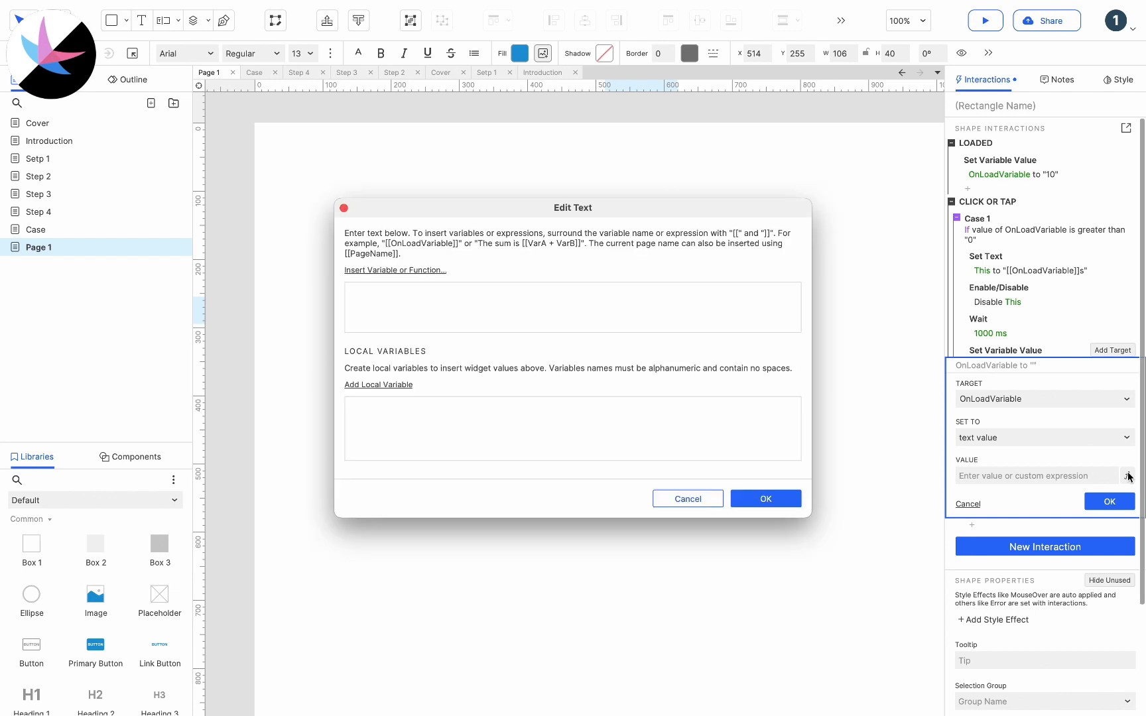
click(419, 271)
click(411, 328)
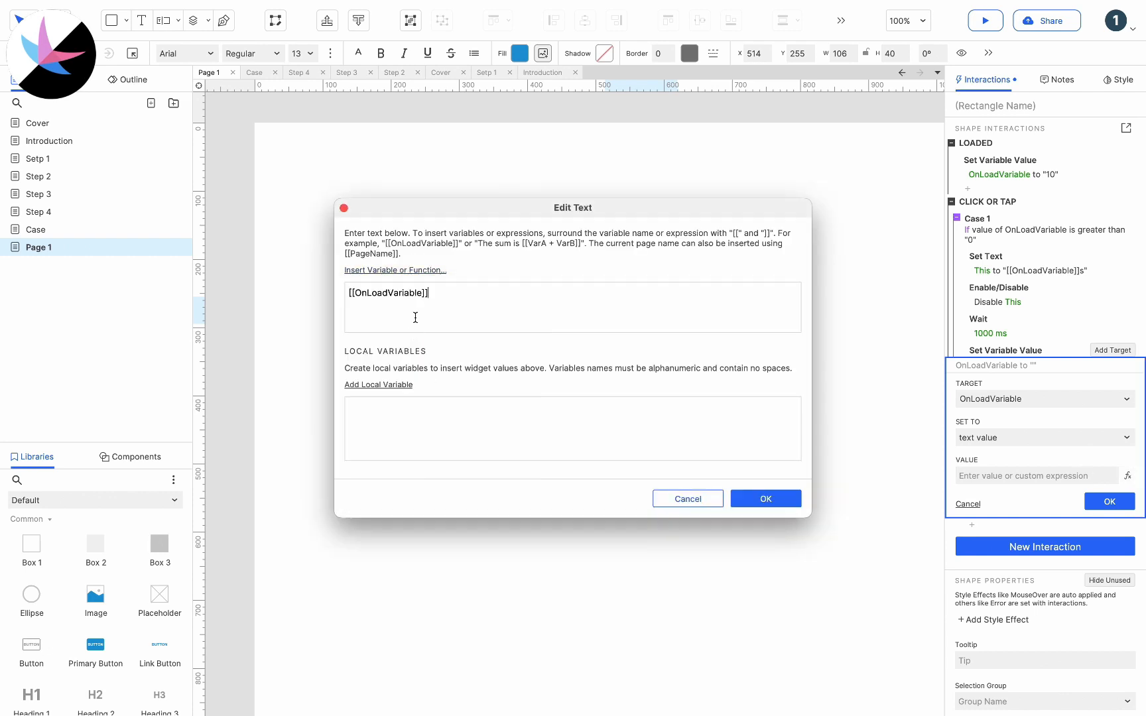
click(425, 293)
text(-1)
click(765, 500)
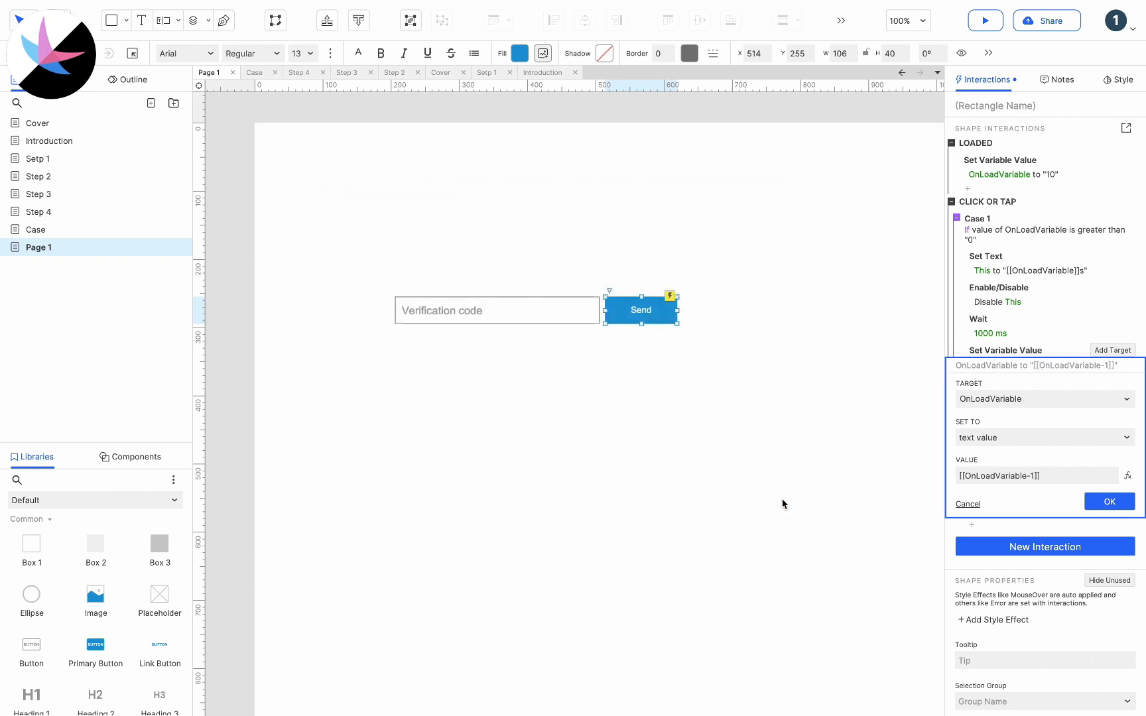
click(1109, 502)
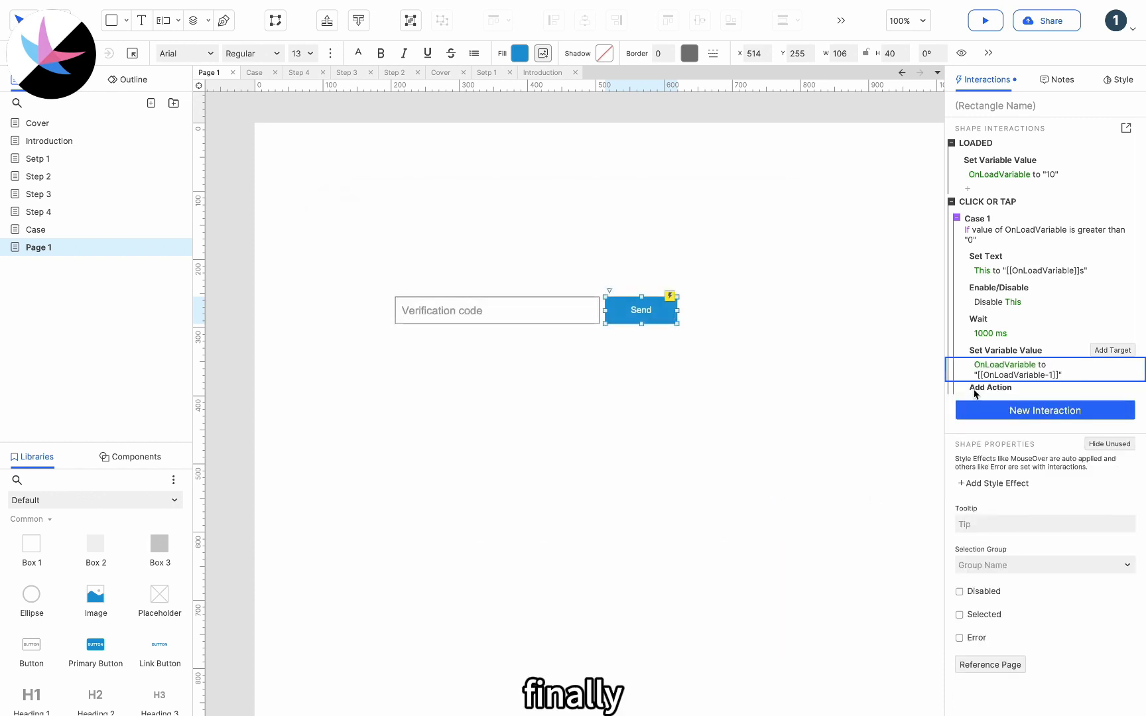
- Add a Fire Event action to Case 1 that fires this widget's Click or Tap event
click(973, 387)
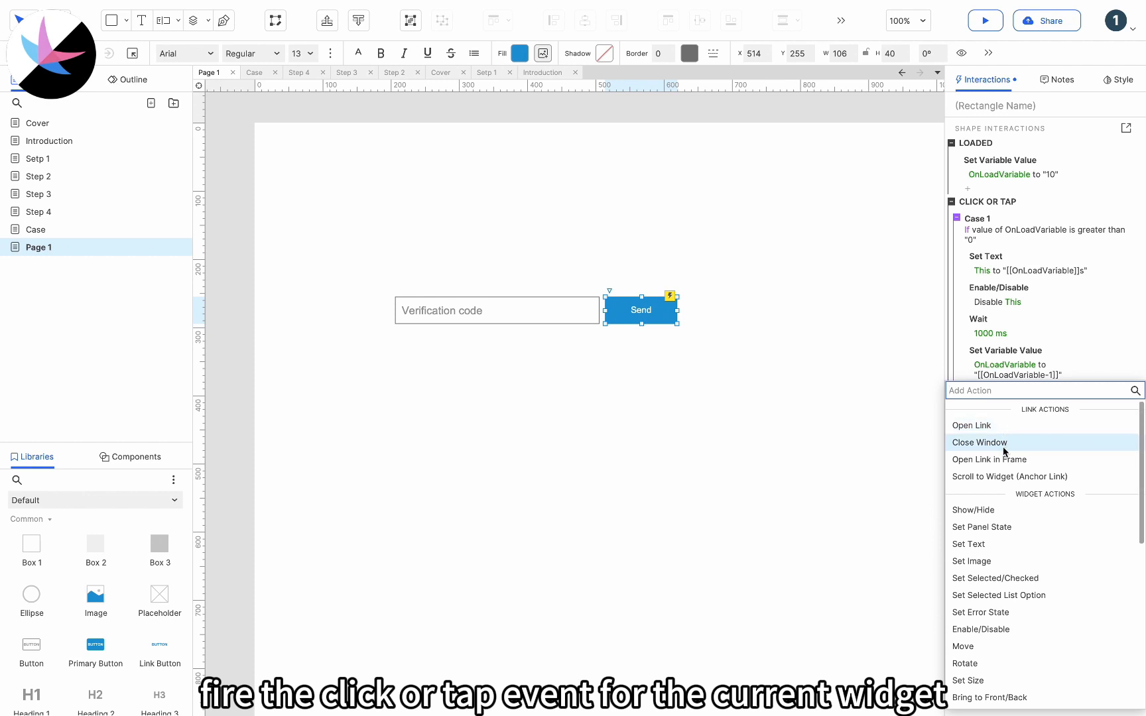
scroll(1003, 447, down, 5)
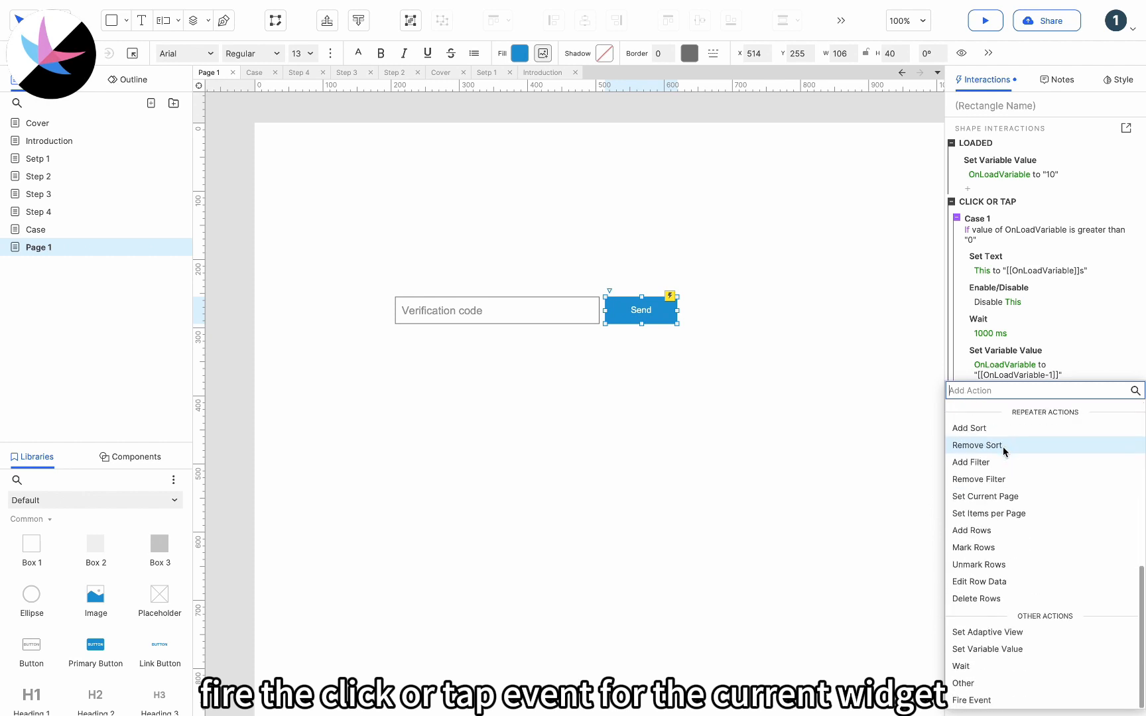
click(1014, 698)
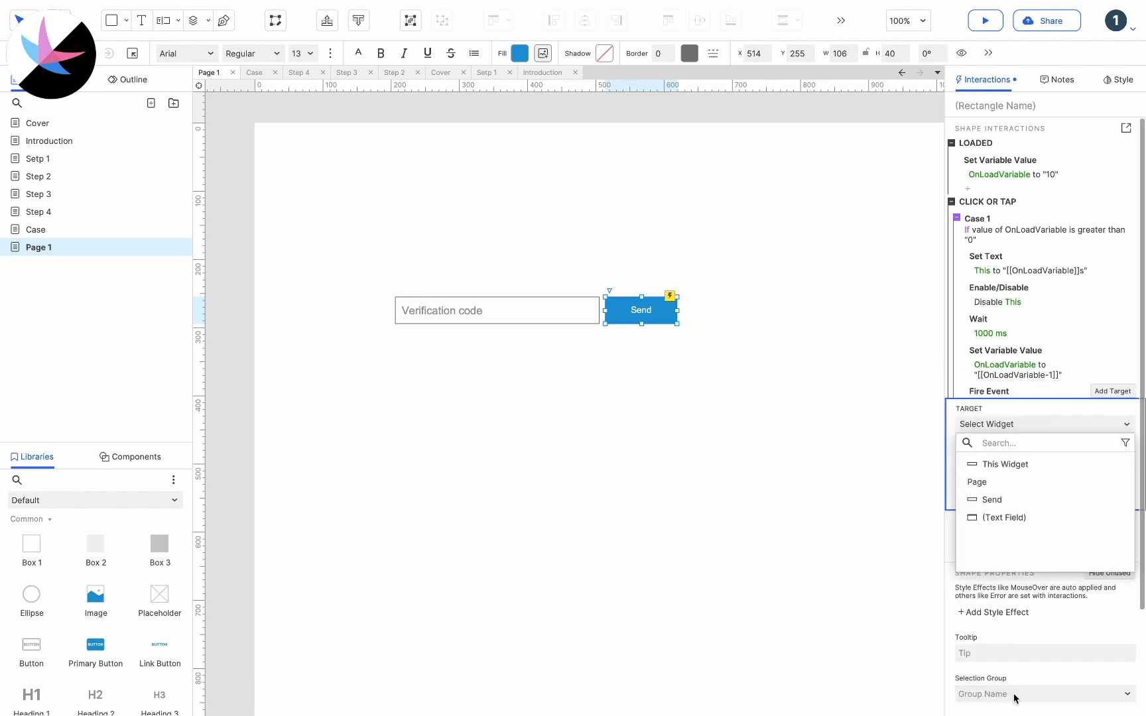
click(1016, 466)
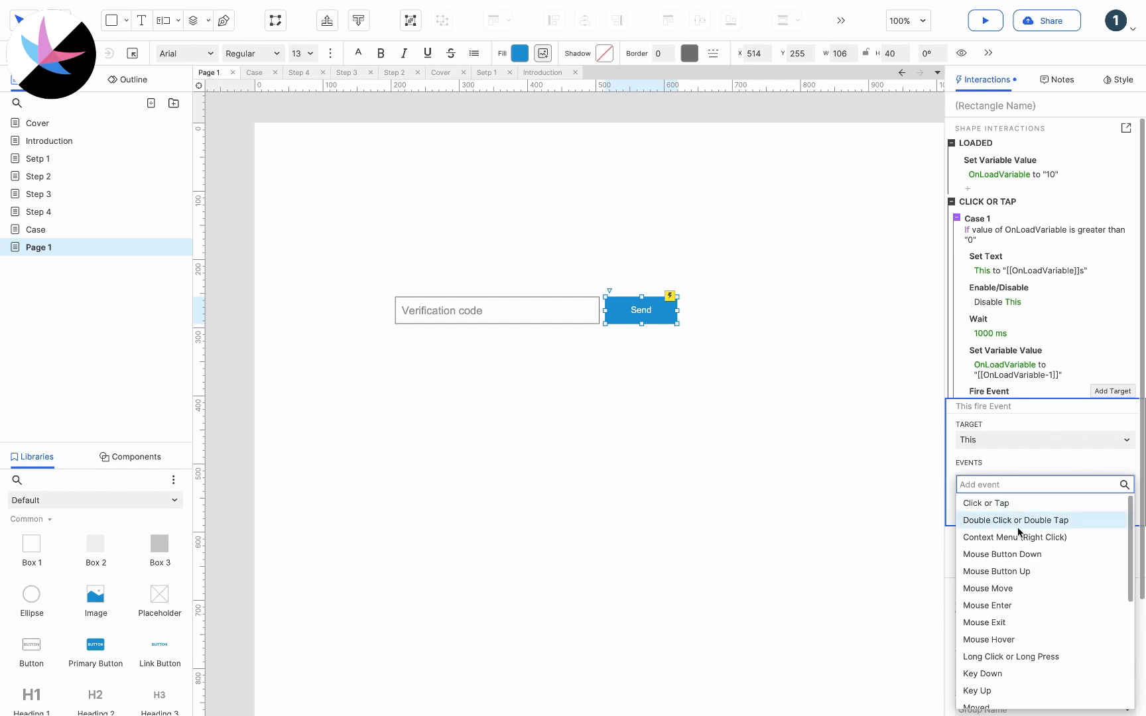
scroll(1017, 560, down, 4)
scroll(1018, 560, up, 4)
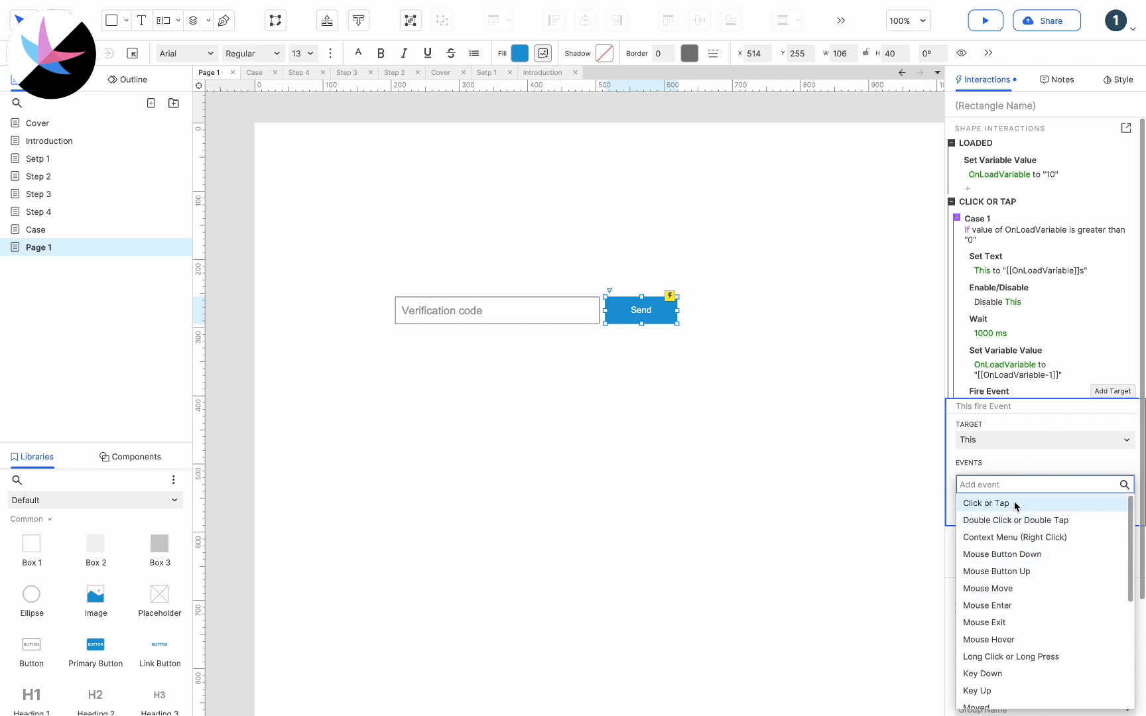
click(980, 502)
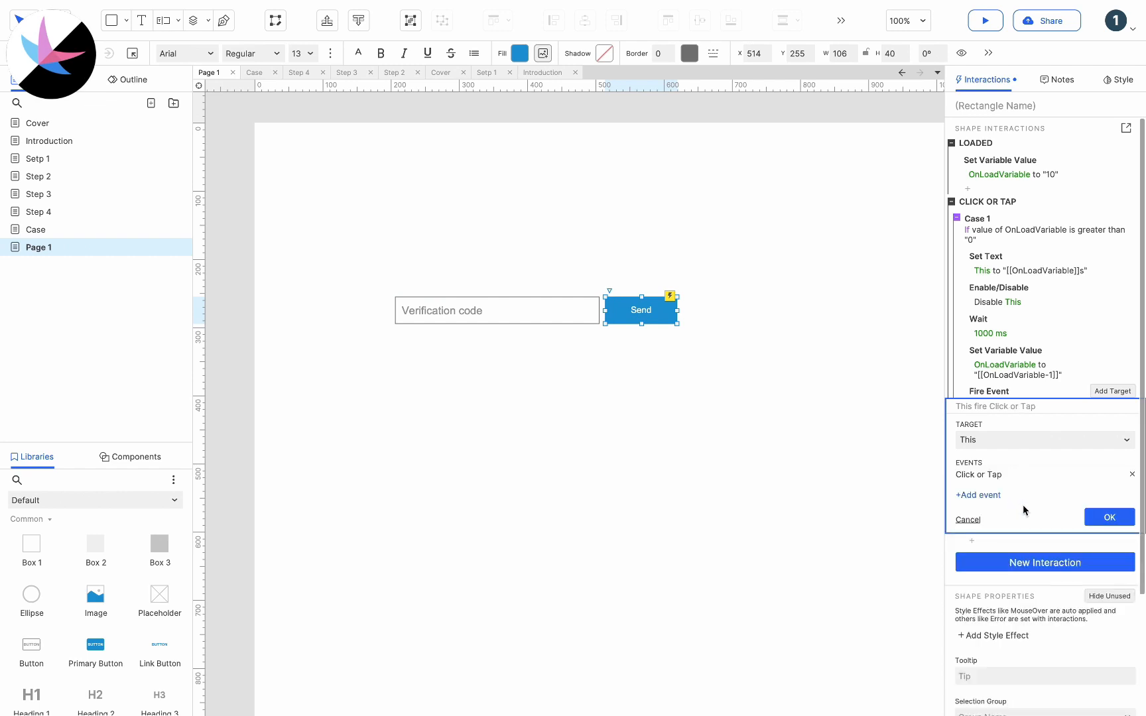
click(1097, 518)
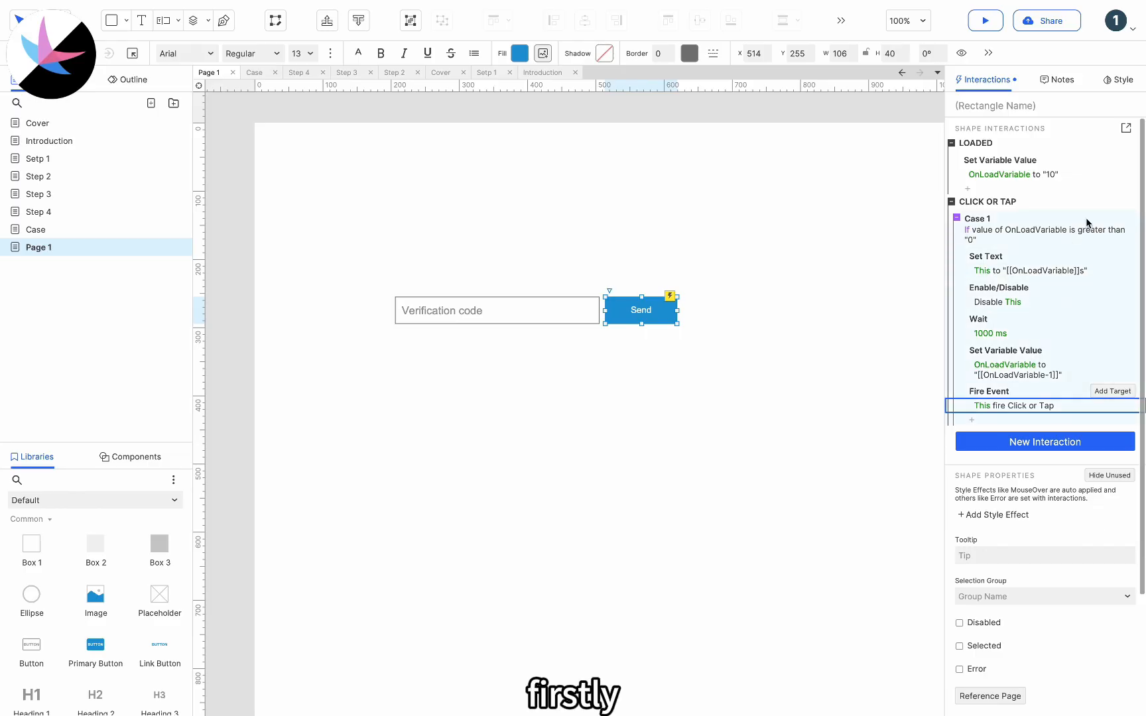
- Add Case 2 to the Click or Tap interaction with the condition that the value of OnLoadVariable equals 0
click(1114, 203)
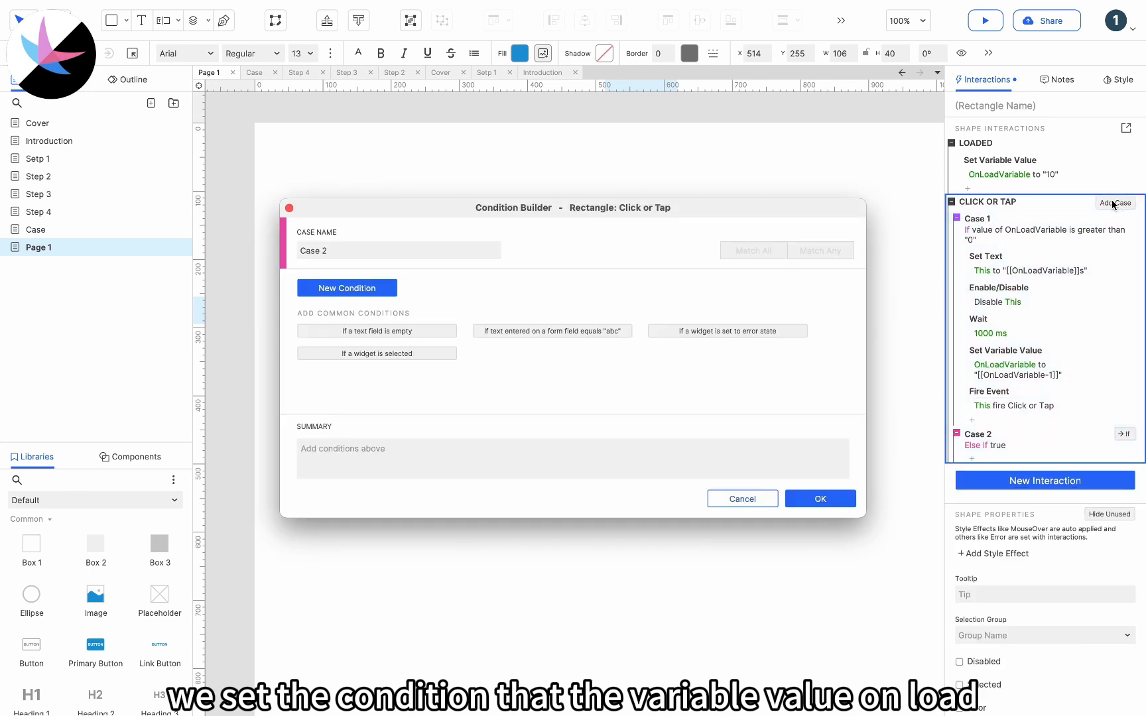
click(381, 289)
click(382, 289)
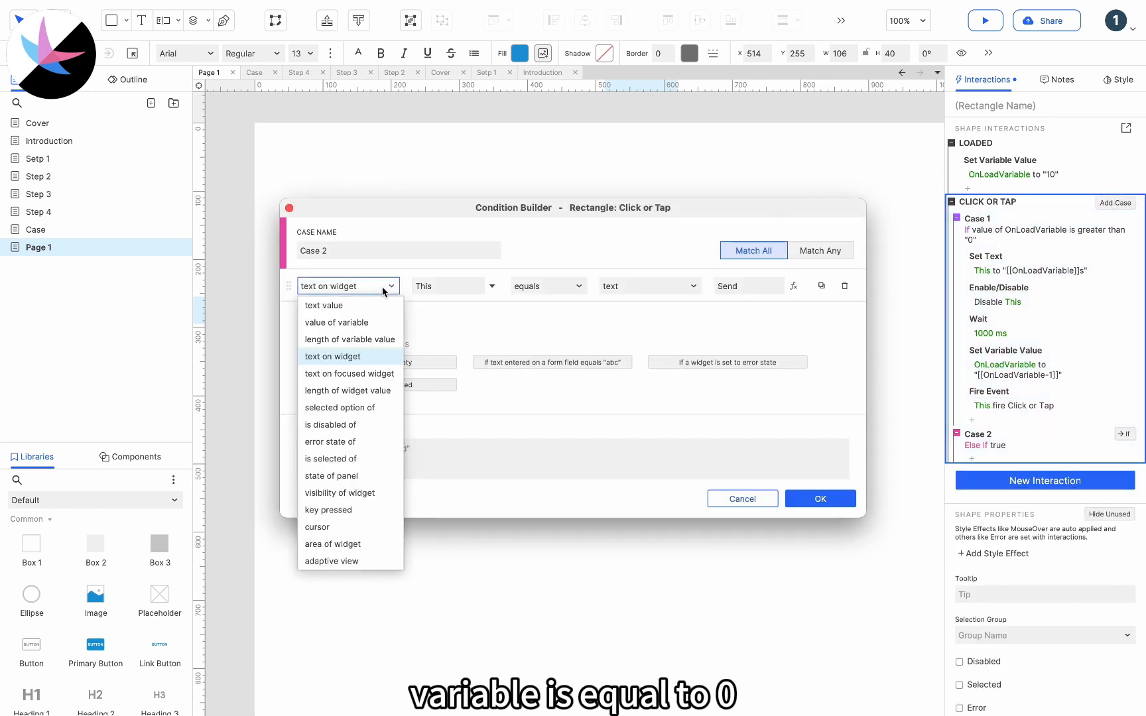
click(370, 321)
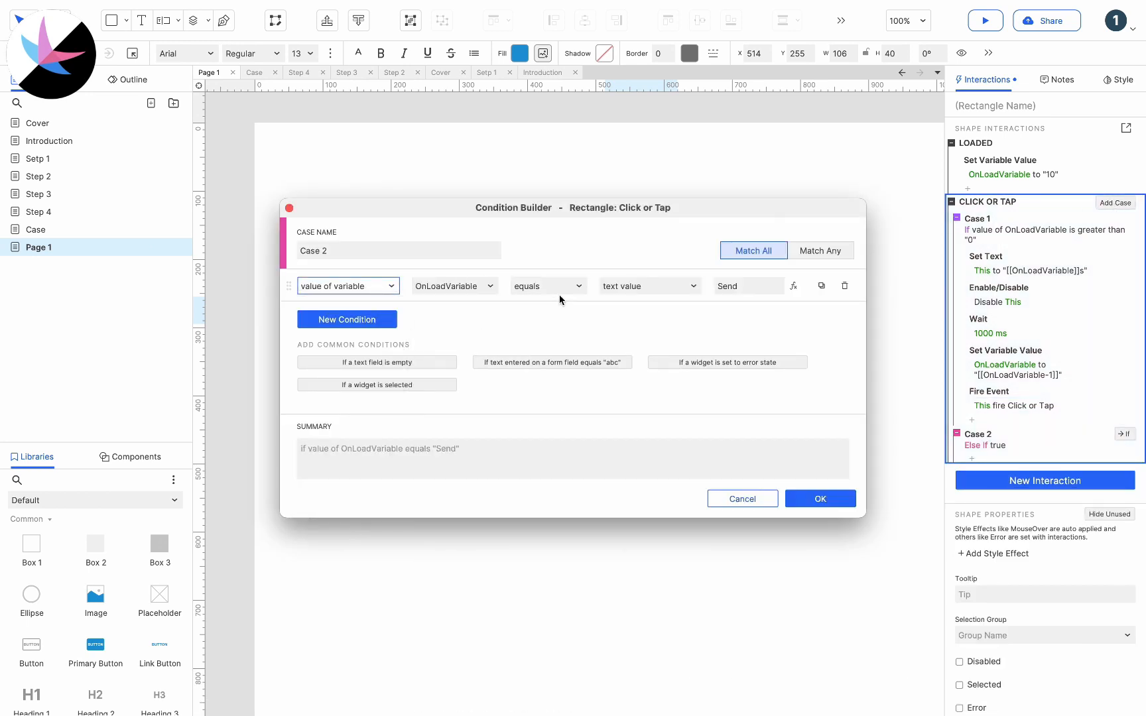
click(768, 286)
double_click(768, 286)
text(0)
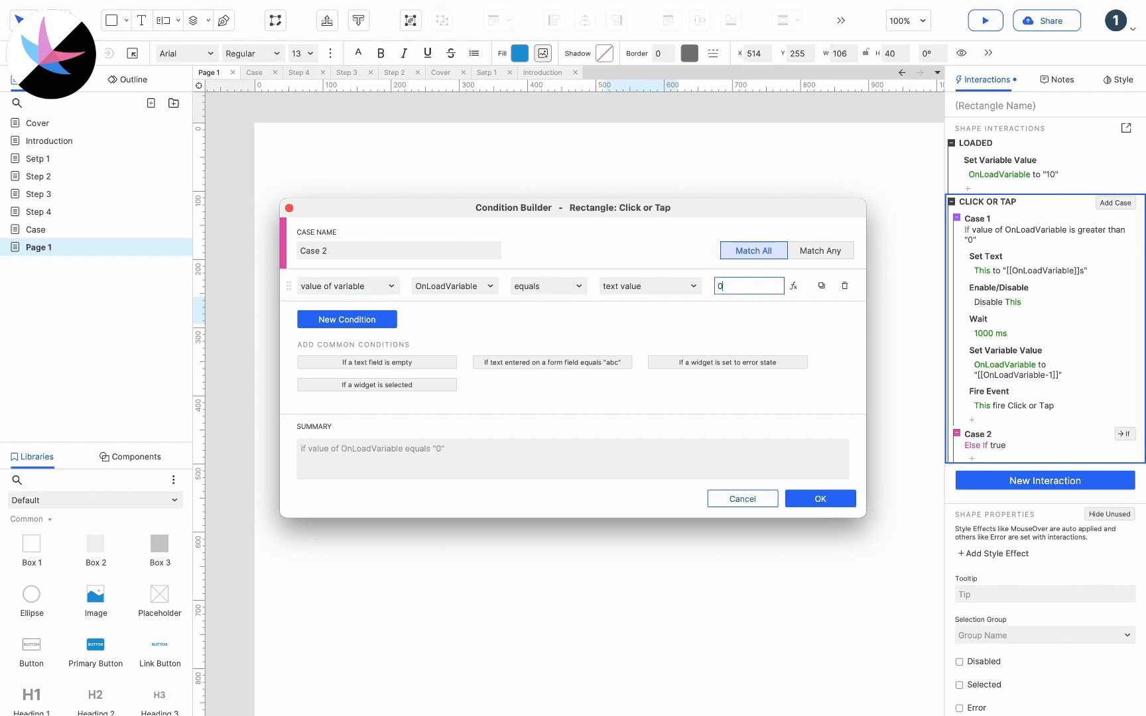
click(844, 498)
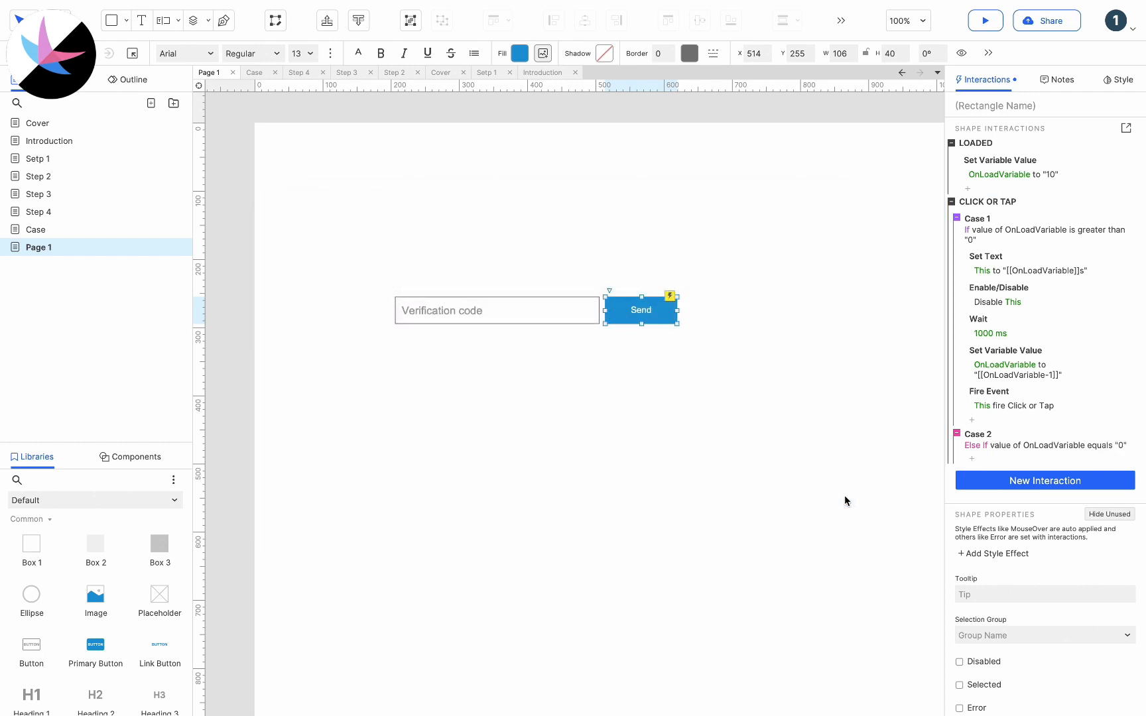
- Add a Set Text action to Case 2 that sets this widget's text to Send
click(972, 458)
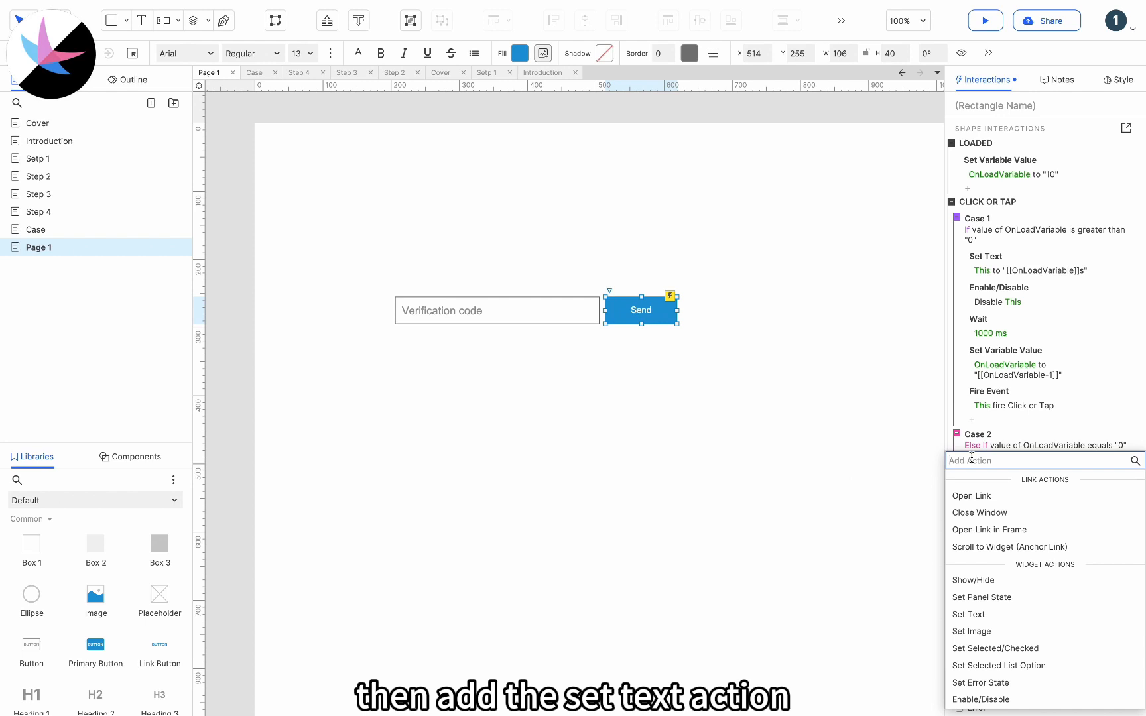
click(975, 614)
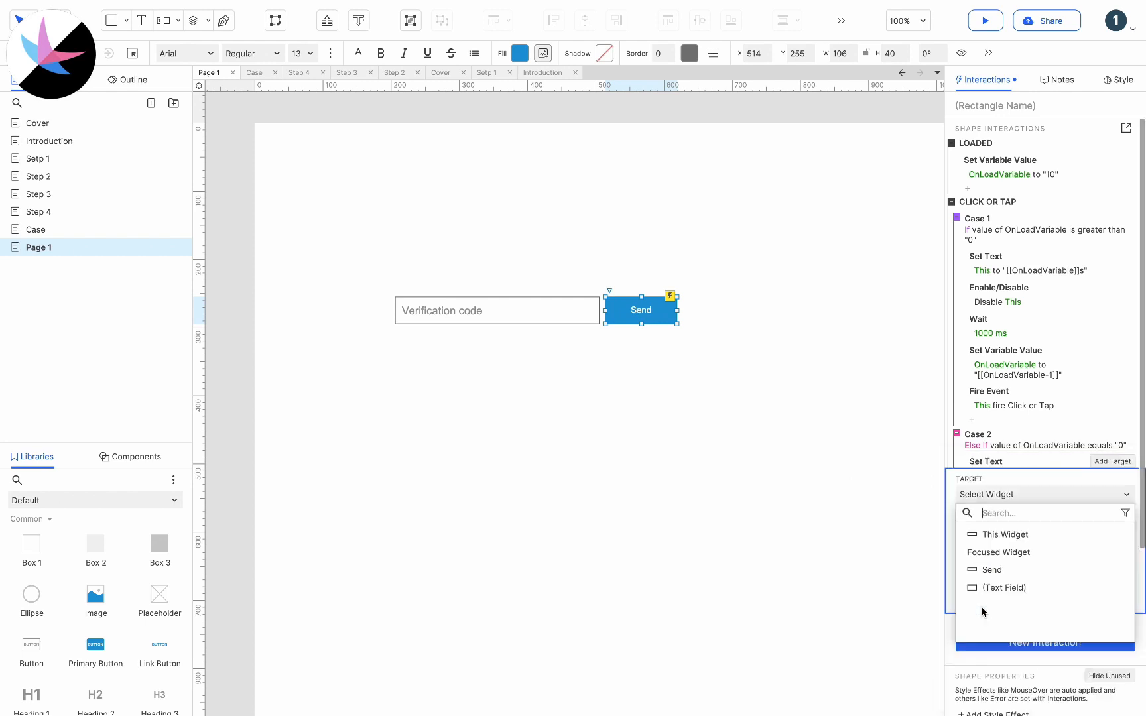
click(1012, 536)
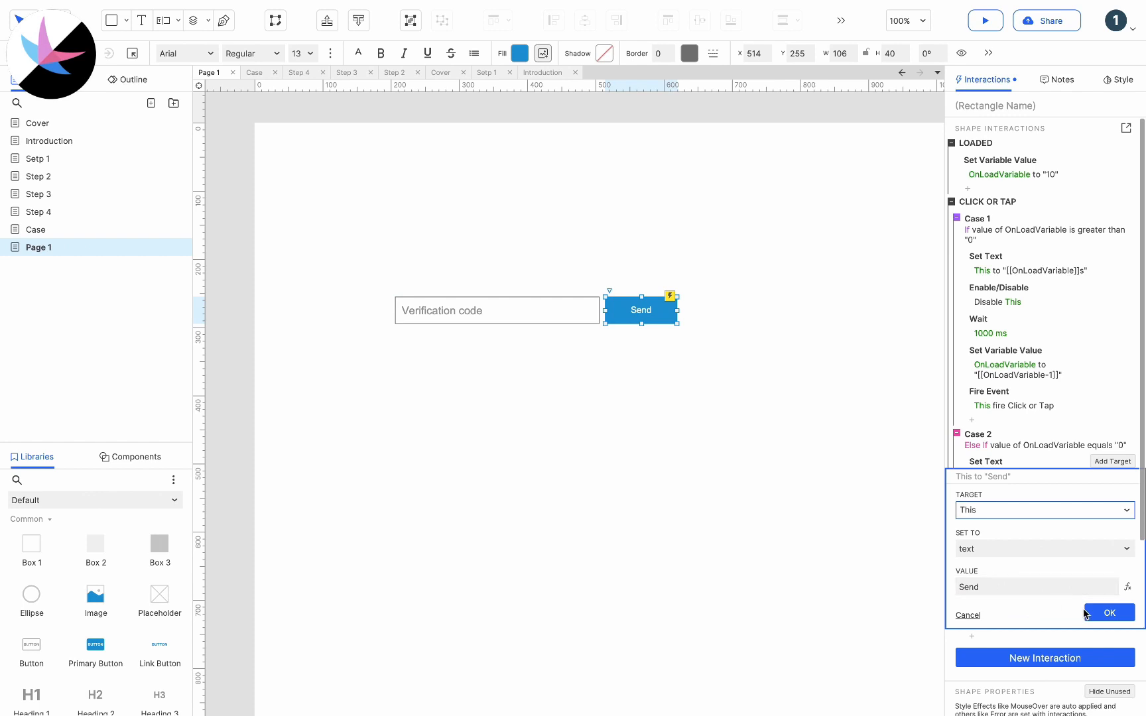
click(1107, 614)
- Add a Set Variable Value action to Case 2 that sets OnLoadVariable to the text value 10
click(980, 491)
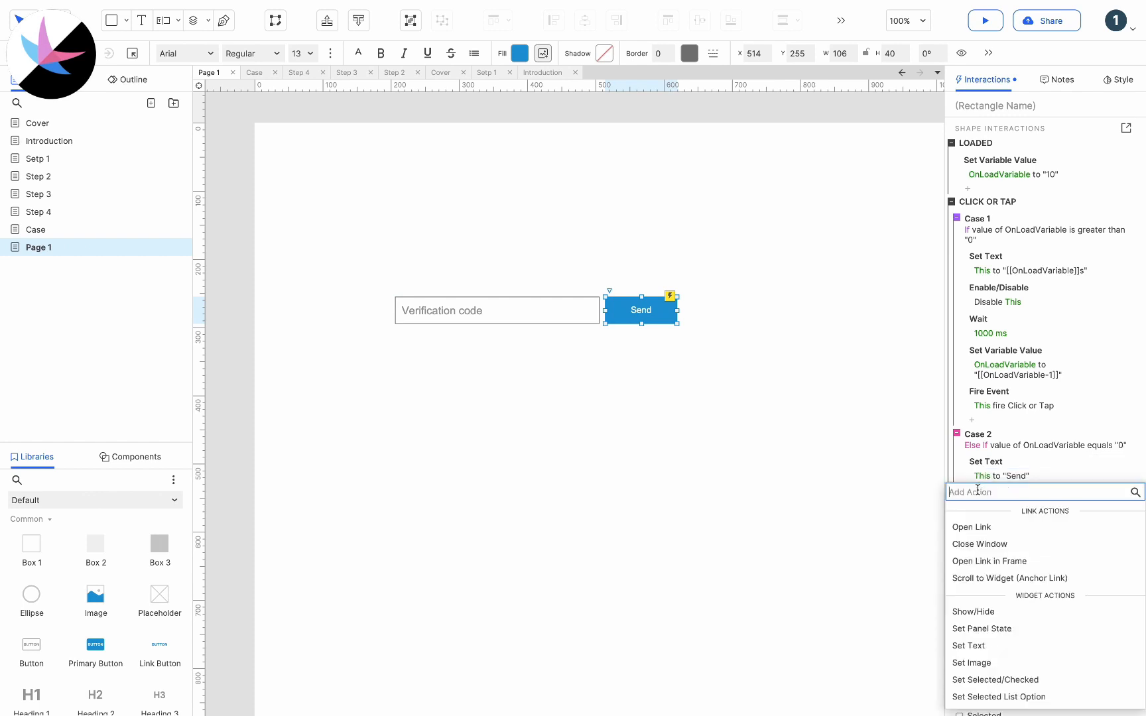
scroll(1002, 576, down, 5)
click(998, 649)
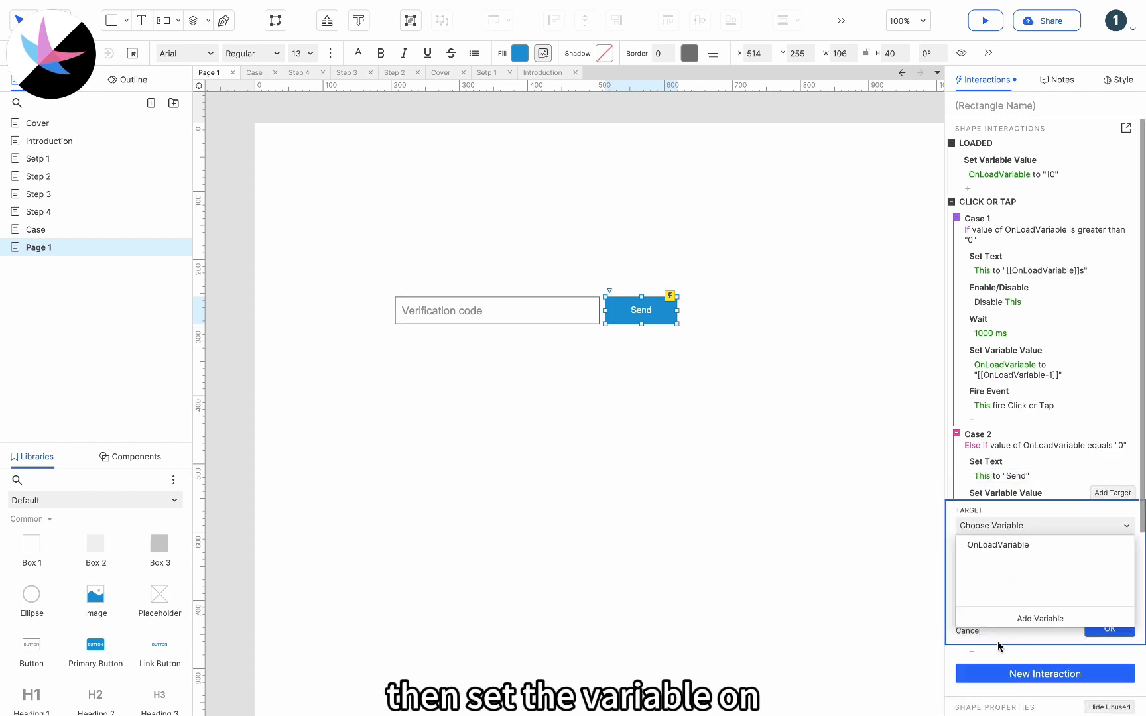
click(1011, 545)
click(1015, 618)
text(10)
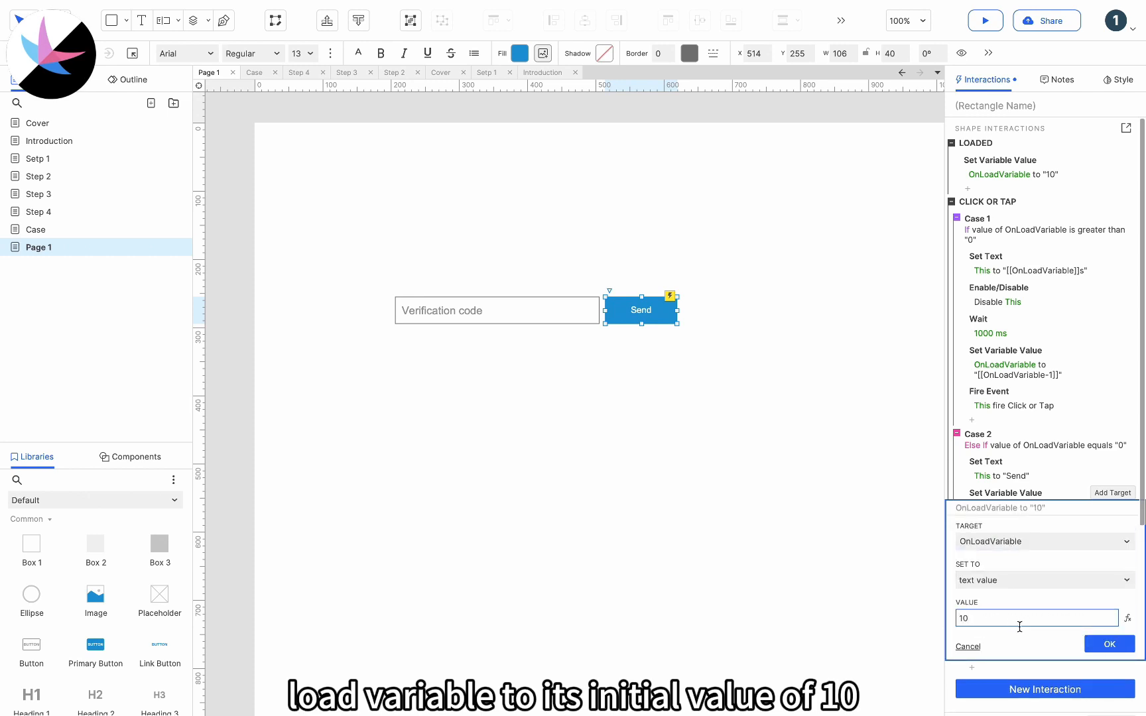
click(1104, 646)
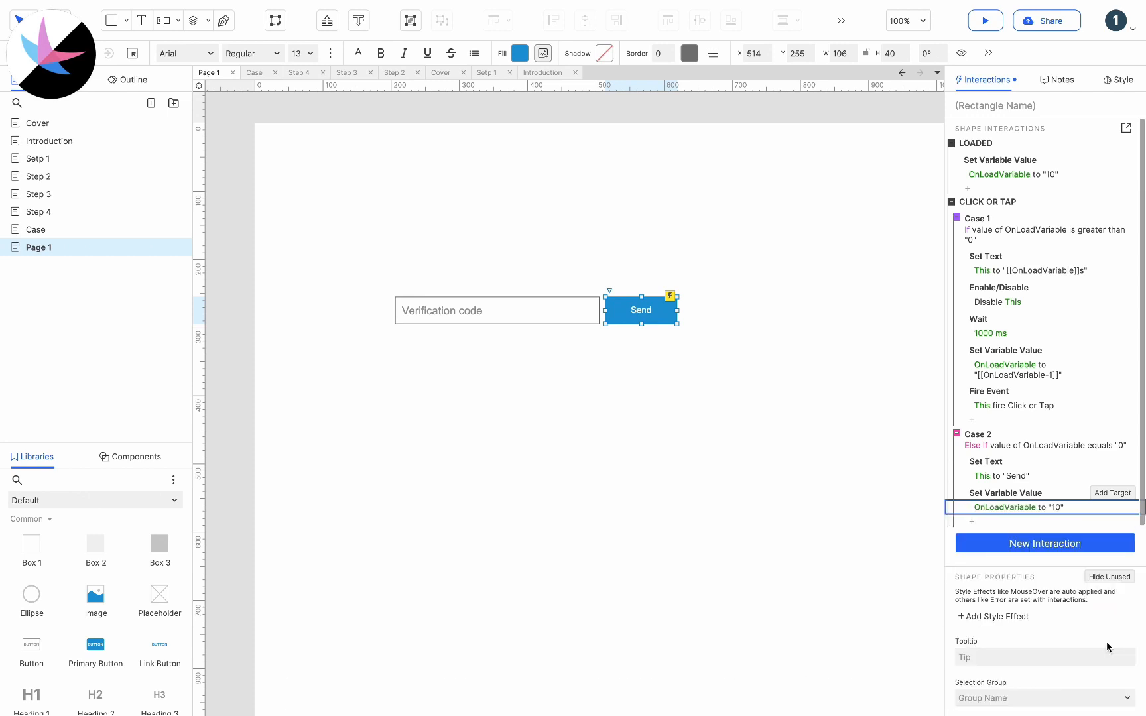
- Add an Enable/Disable action to Case 2 that enables this widget
click(973, 522)
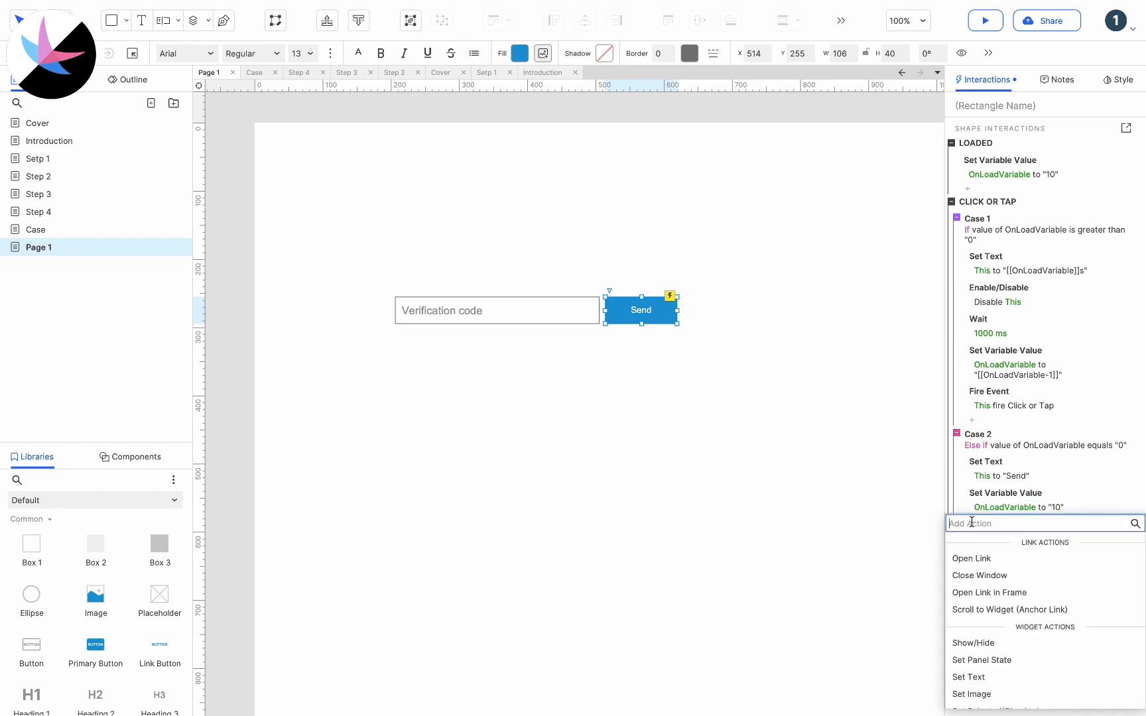
scroll(987, 559, down, 10)
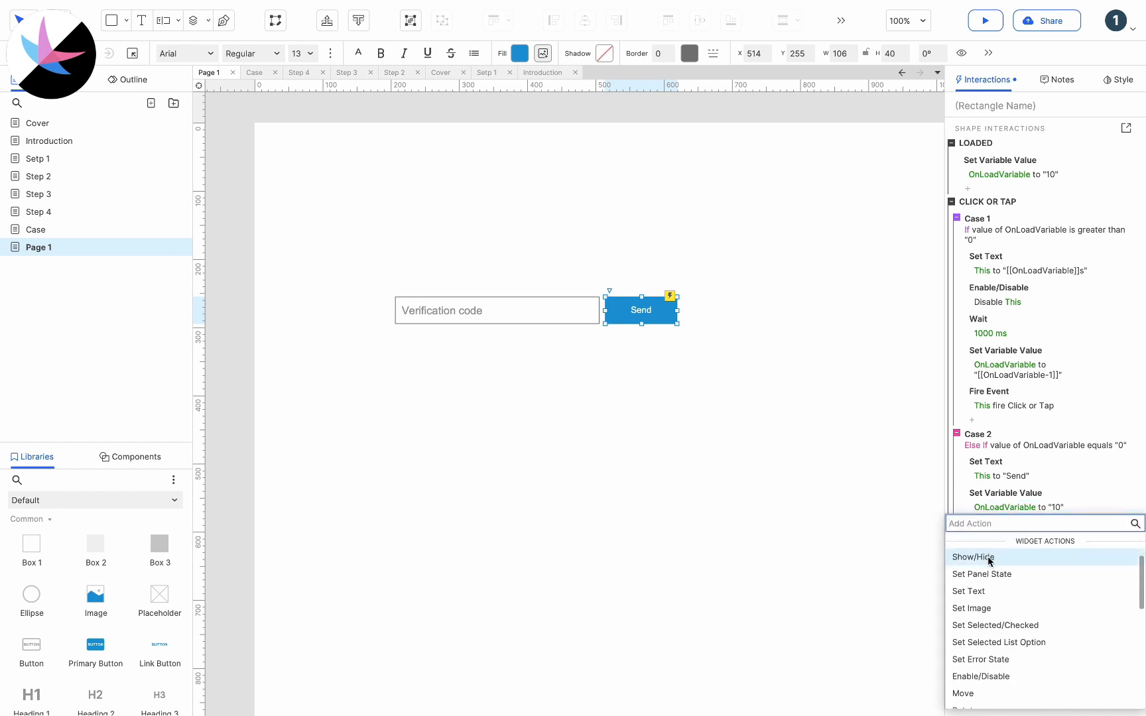
scroll(988, 561, down, 4)
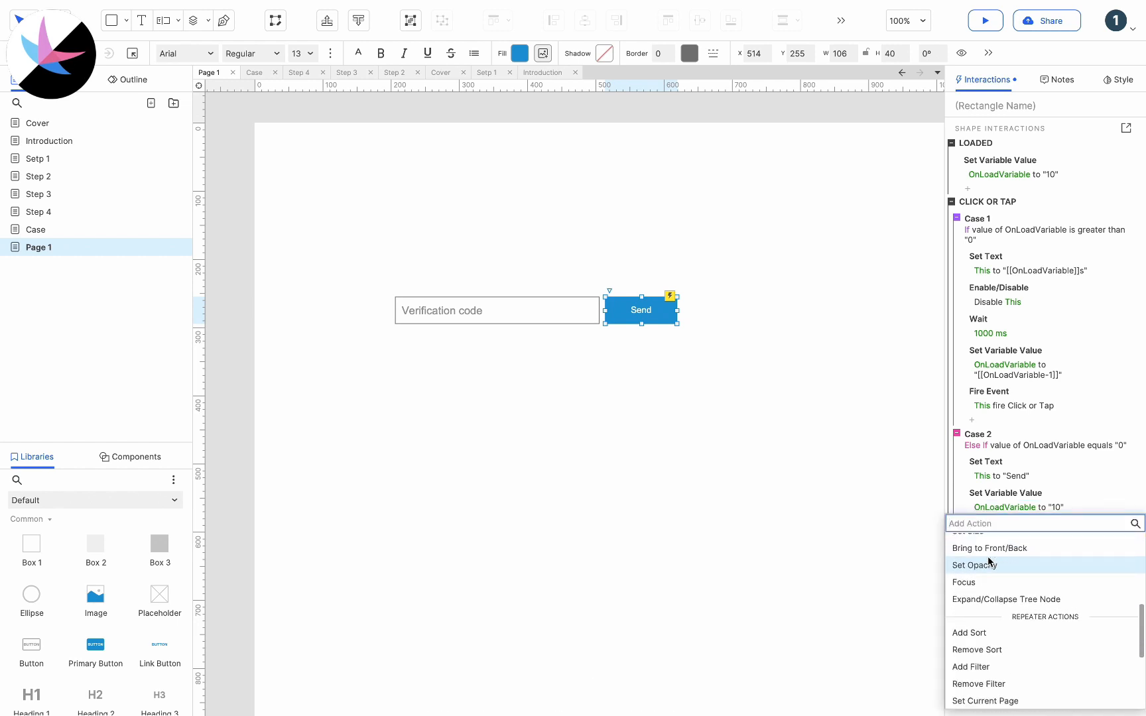
scroll(987, 561, up, 1)
text(en)
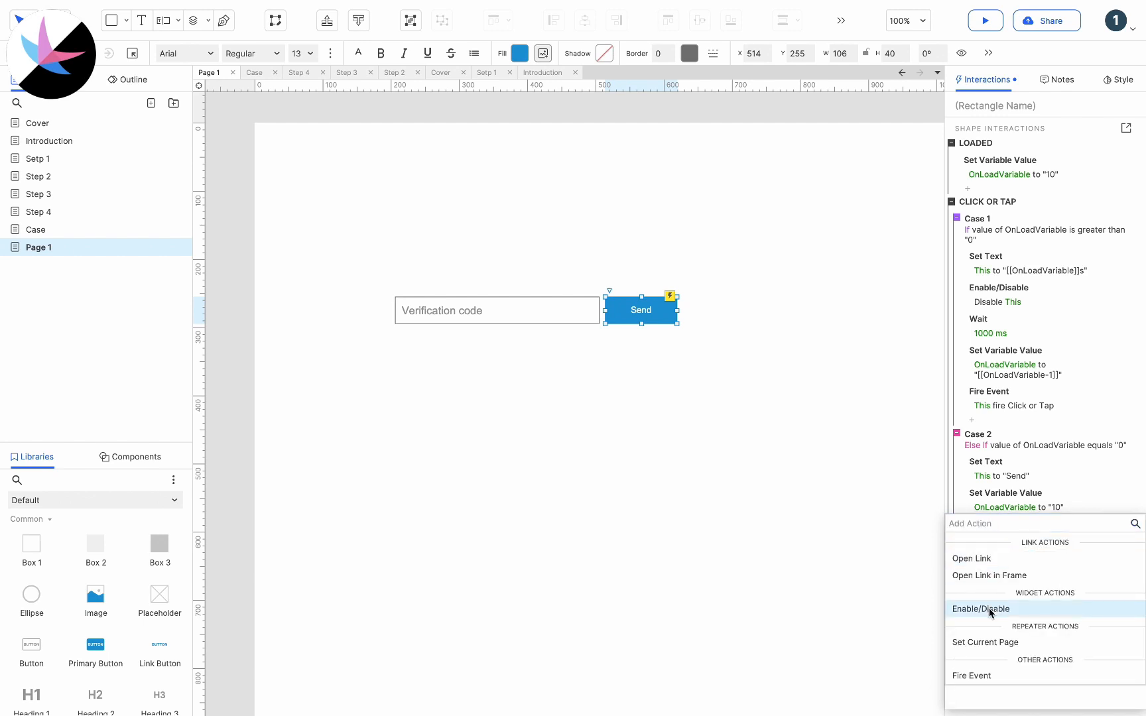
click(993, 609)
click(996, 597)
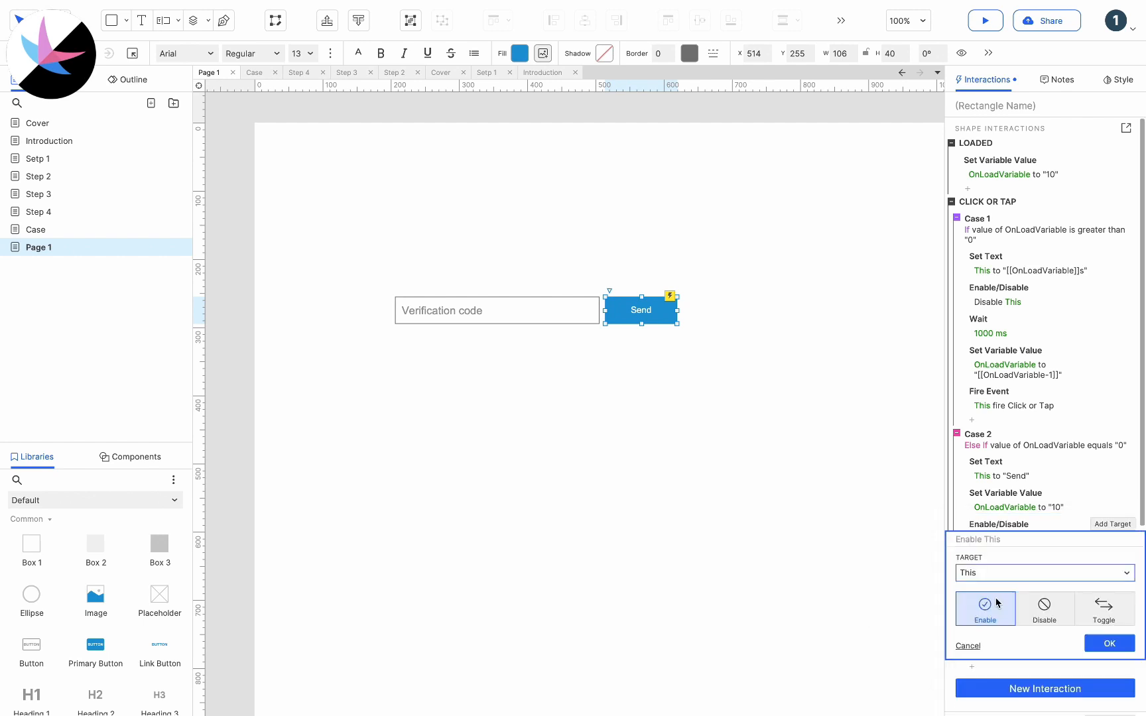
click(1105, 643)
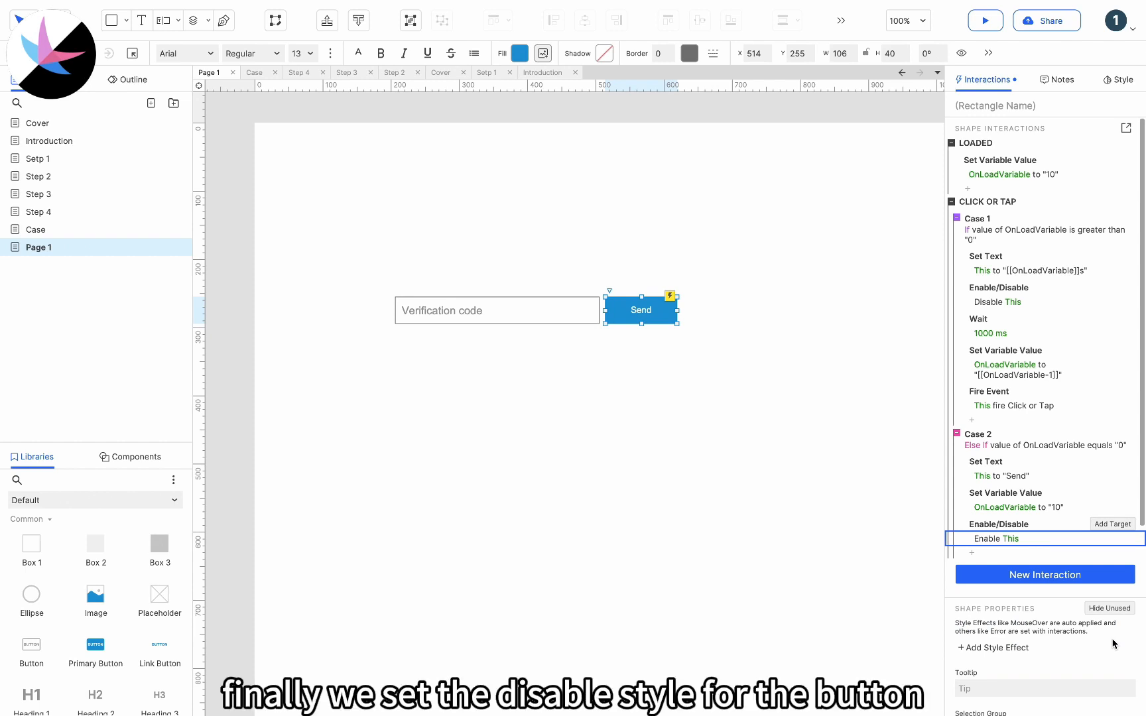
- Add a Disabled Style effect to the Send button with its fill color set to grey #848484
click(1012, 646)
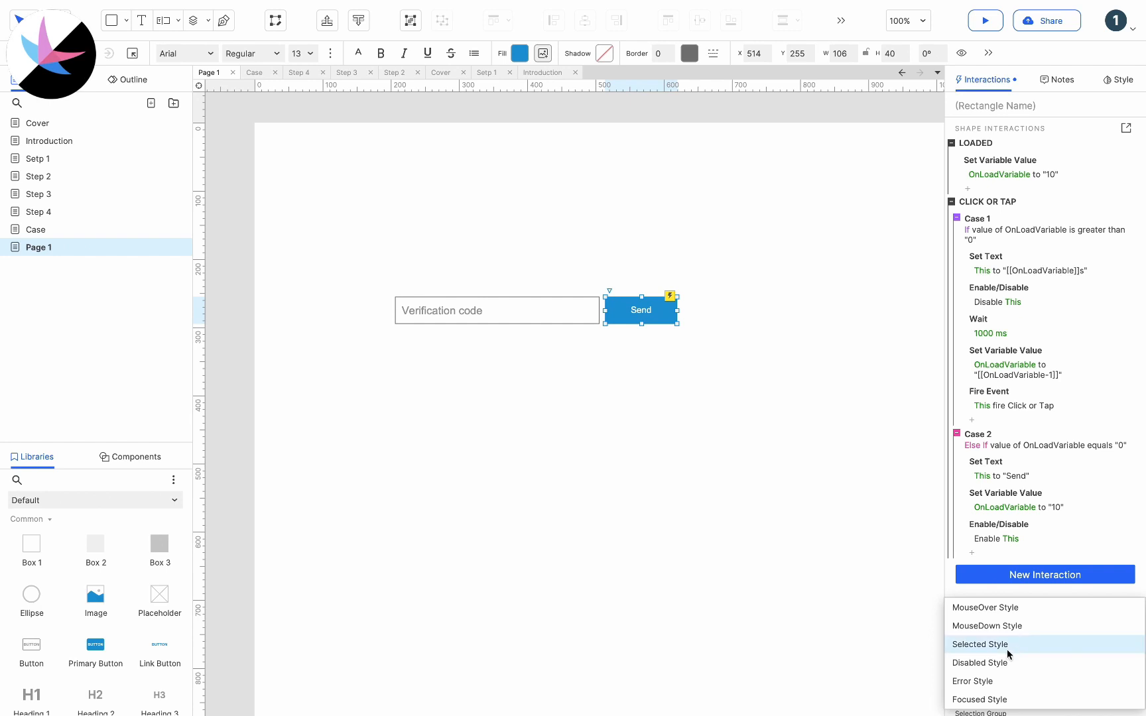
click(999, 663)
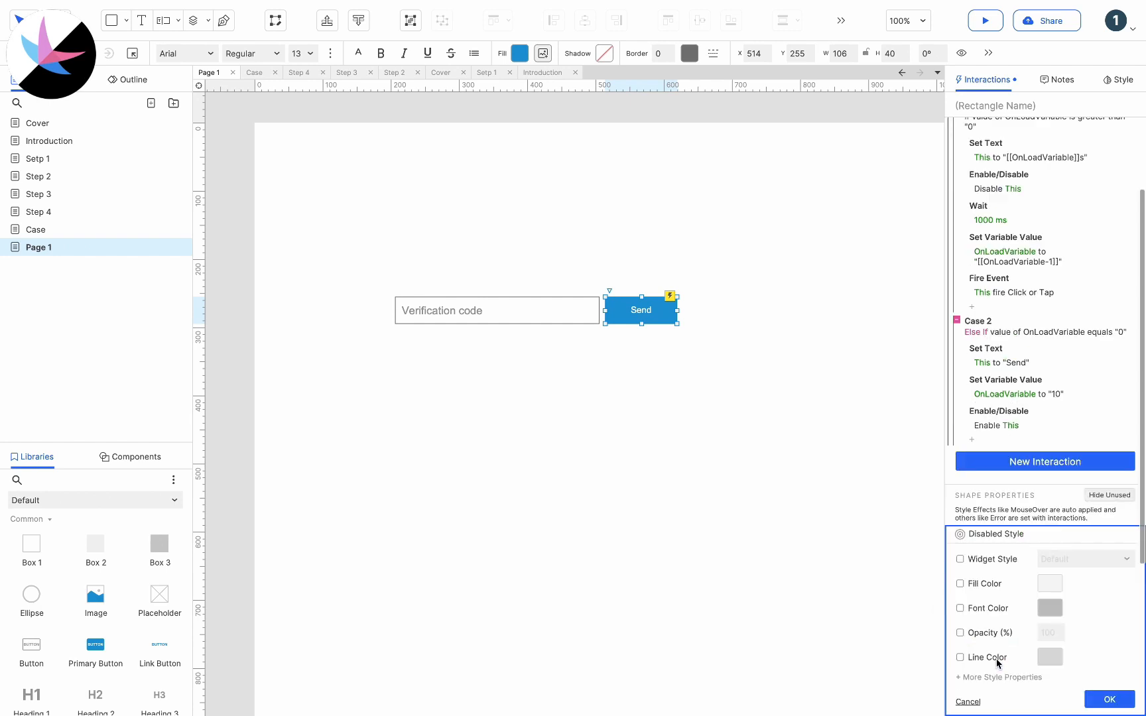
click(960, 584)
click(1050, 583)
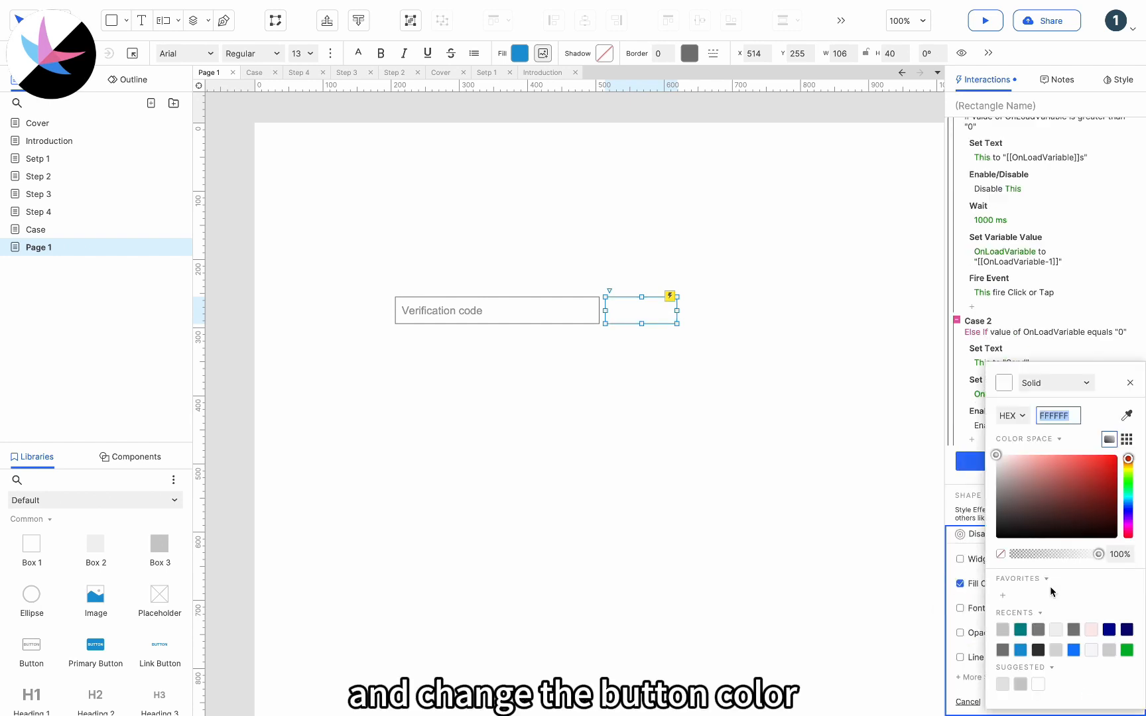
click(1038, 629)
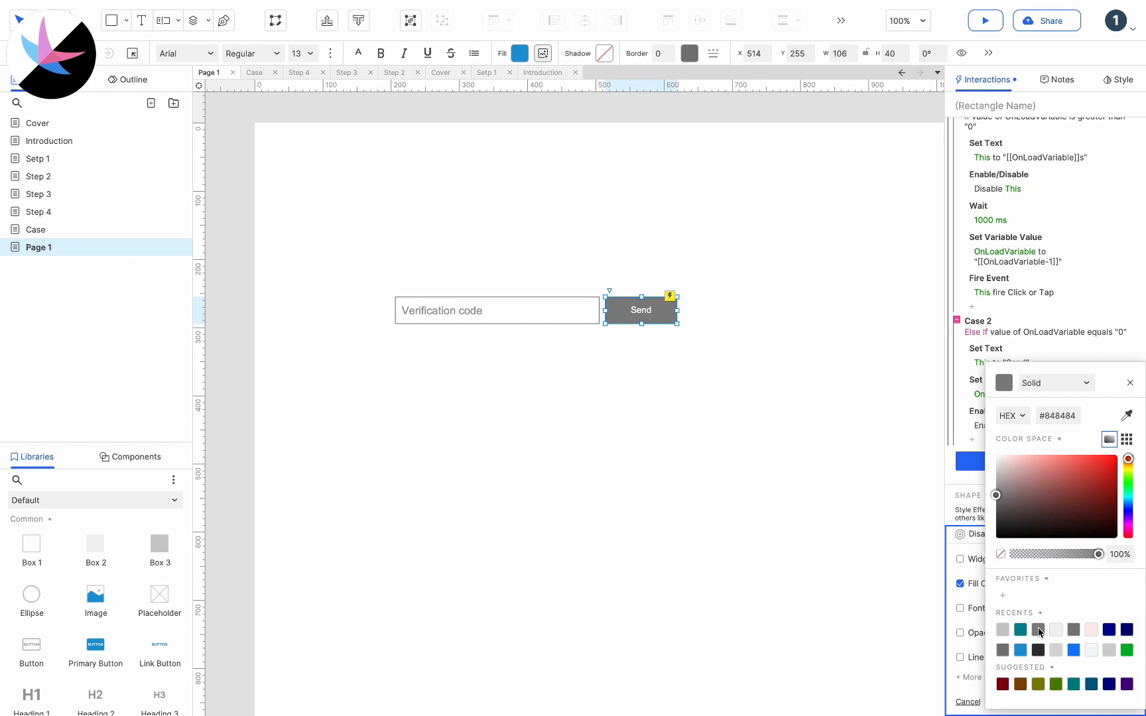
click(1130, 383)
click(1107, 701)
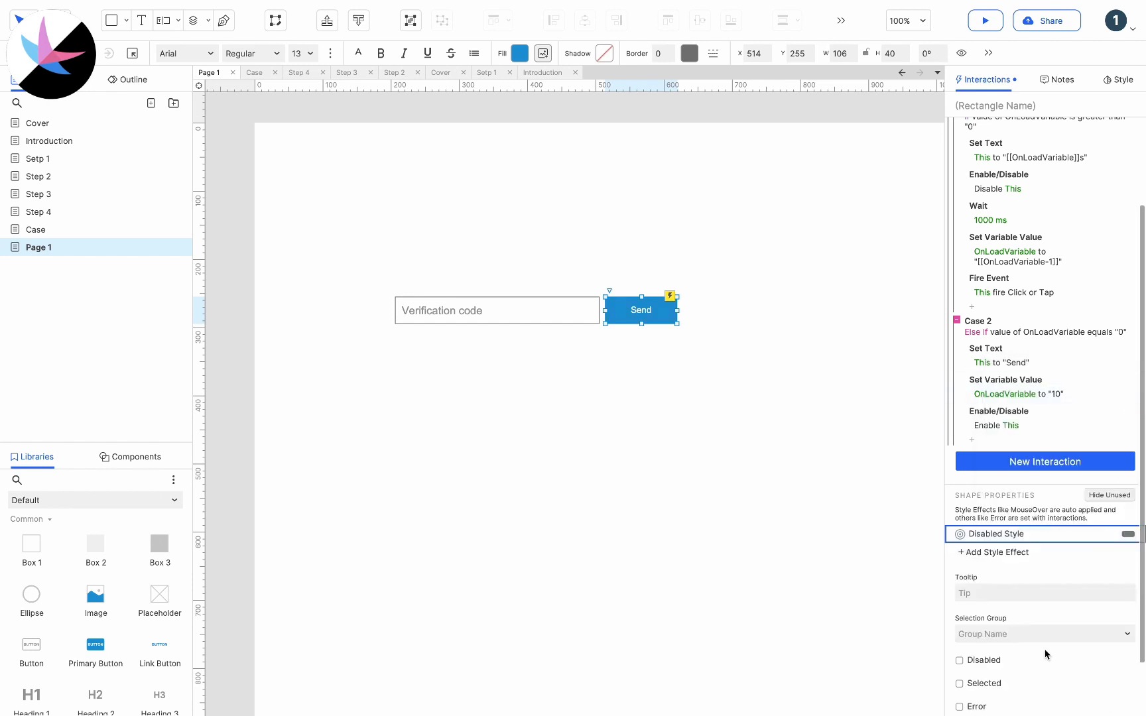
- Set the Send button's normal fill color to teal #008991 and deselect the button
click(520, 53)
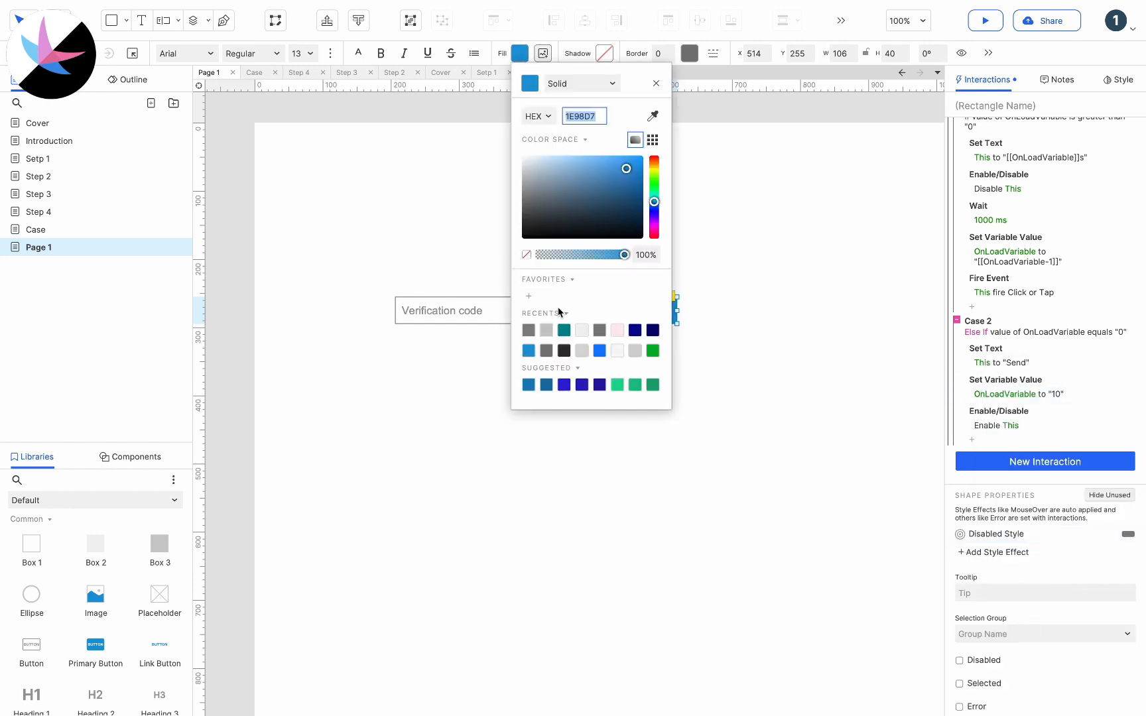
click(564, 330)
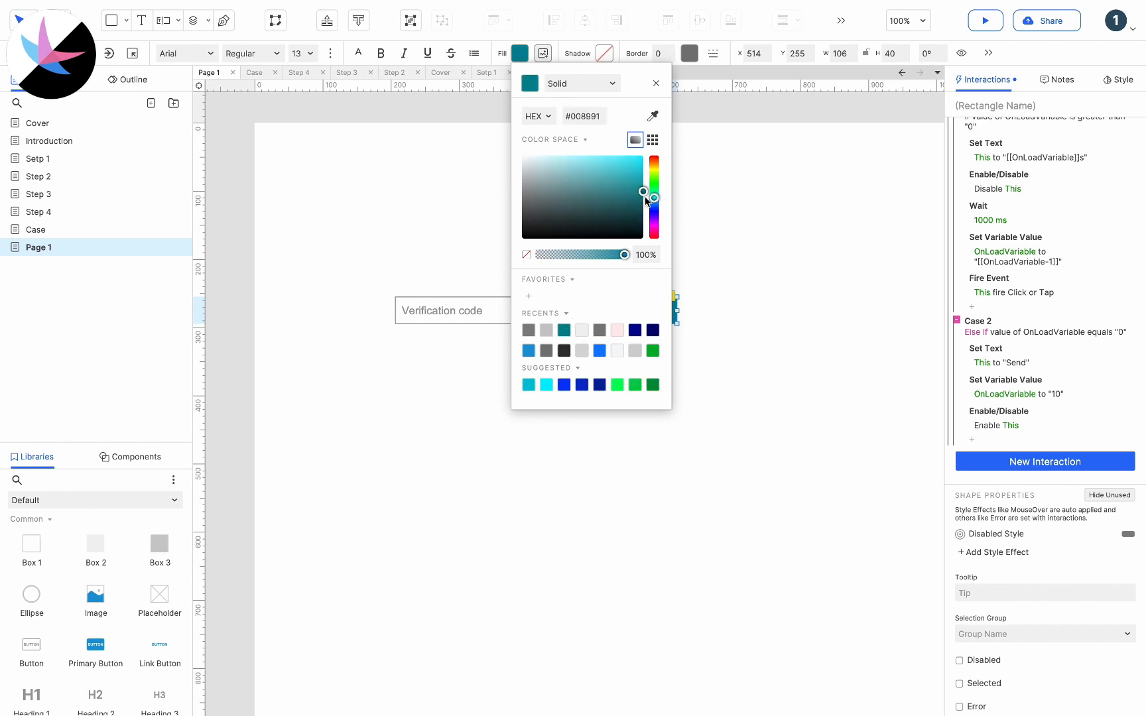
click(763, 224)
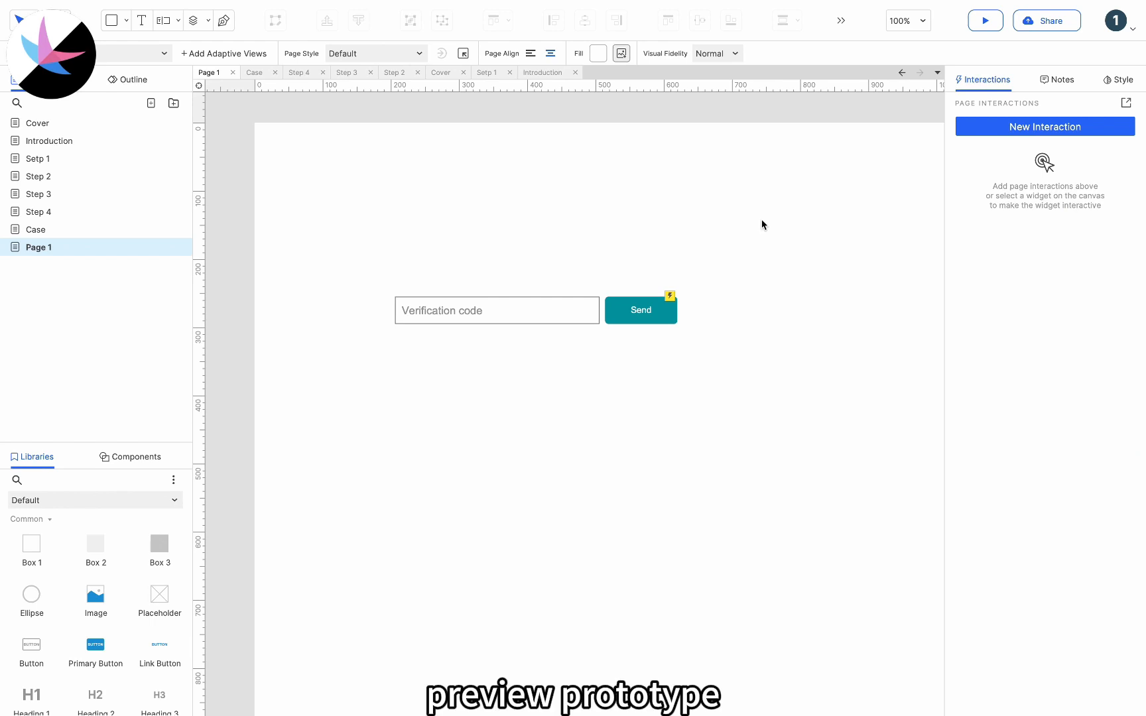
- Preview the prototype in the browser and test the Send button before, during and after its countdown
click(978, 21)
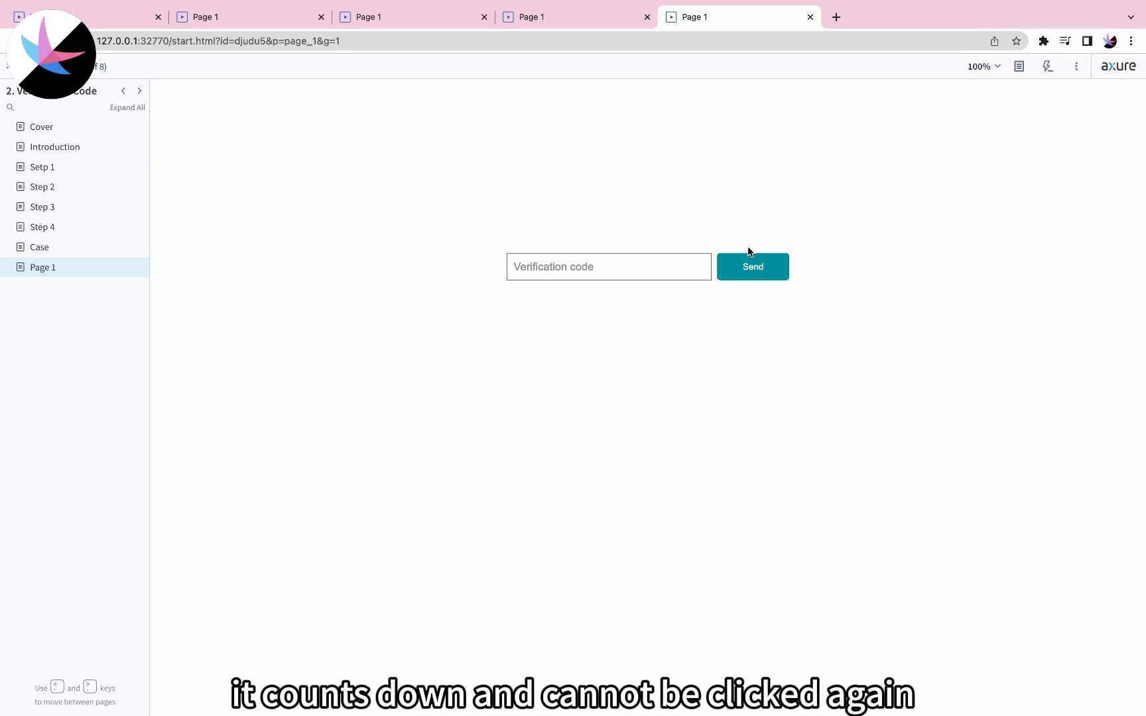
click(768, 271)
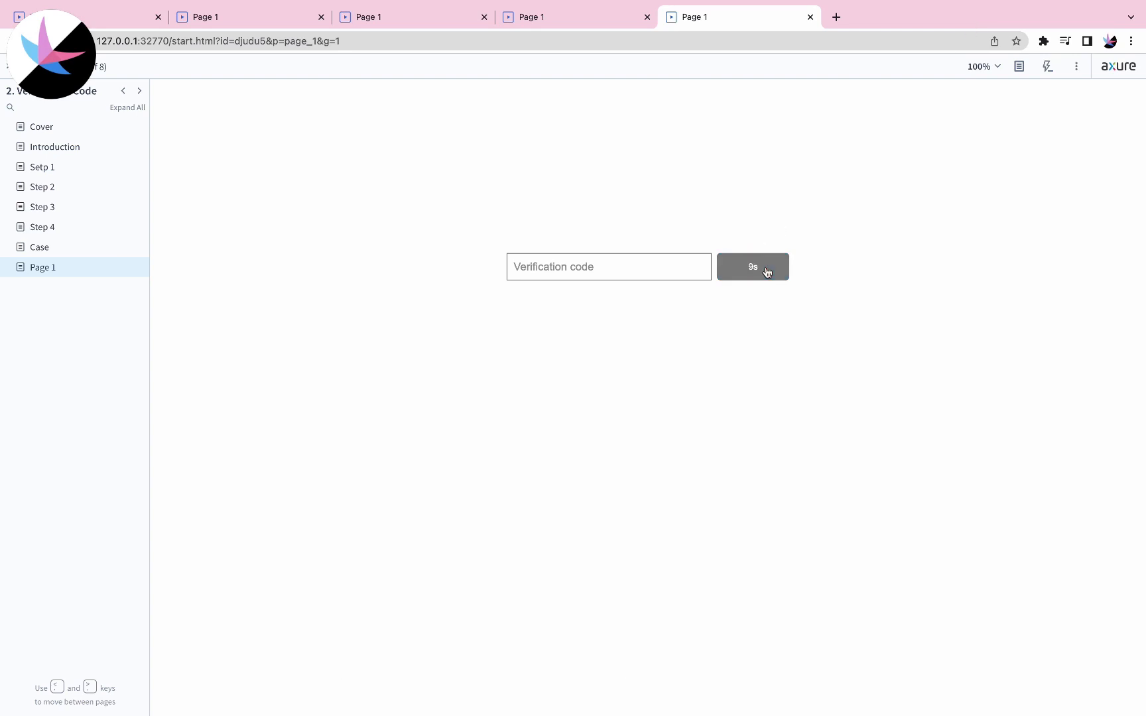
click(768, 271)
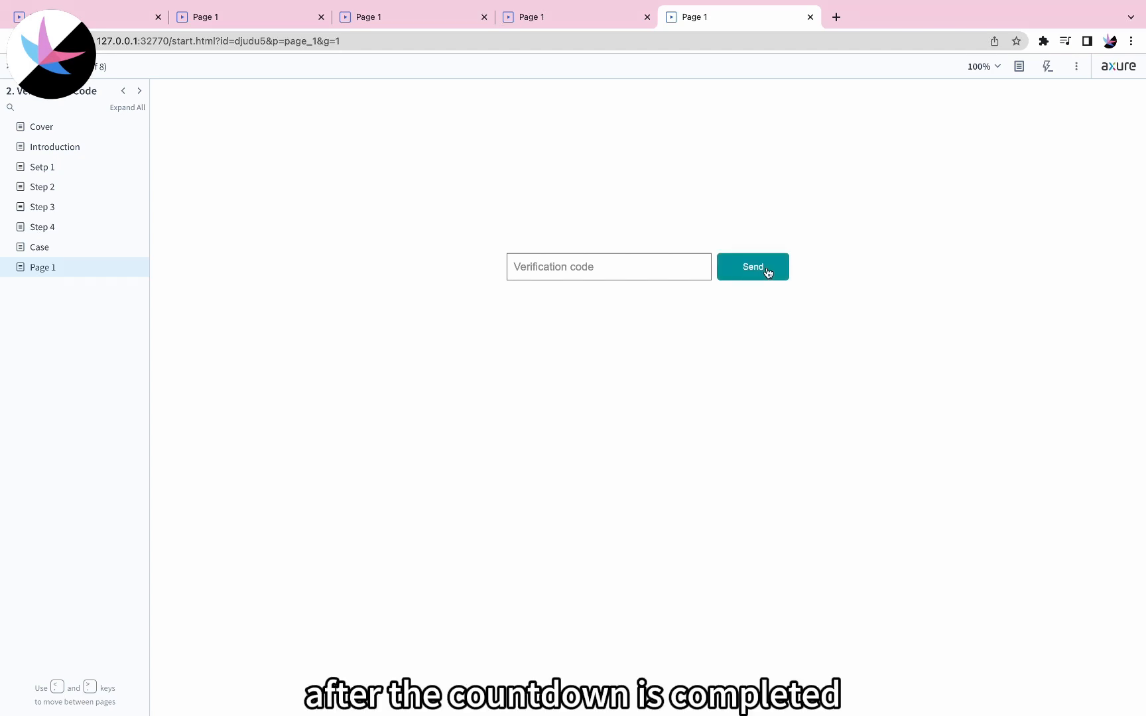
click(768, 271)
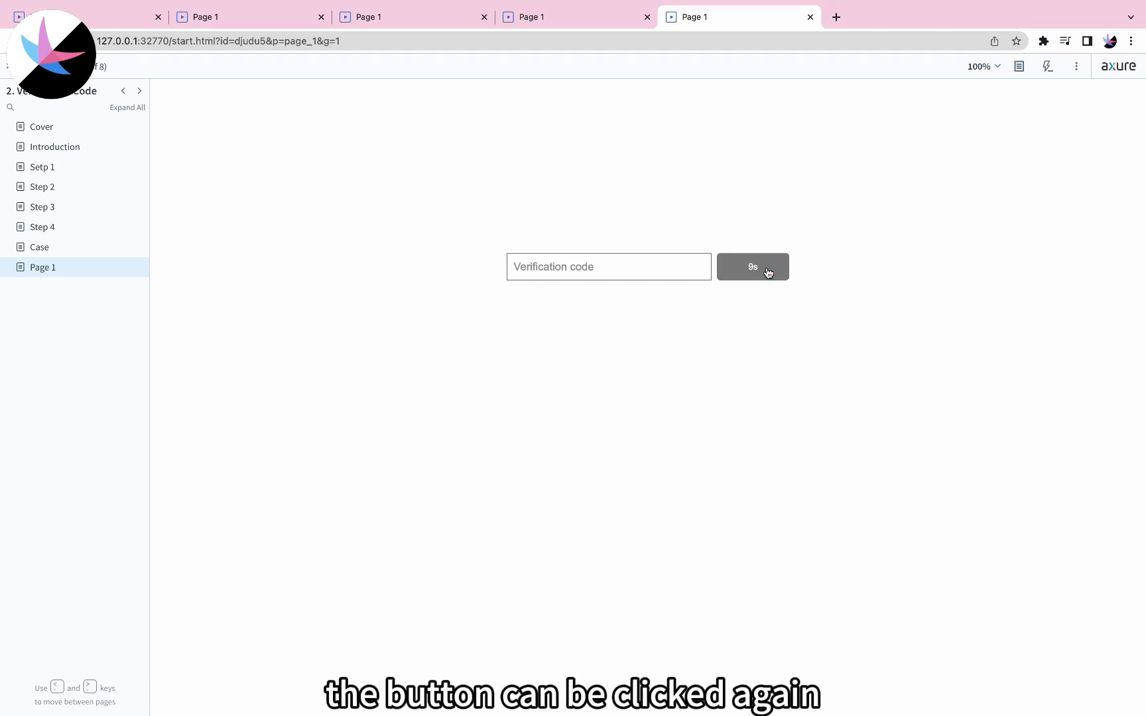